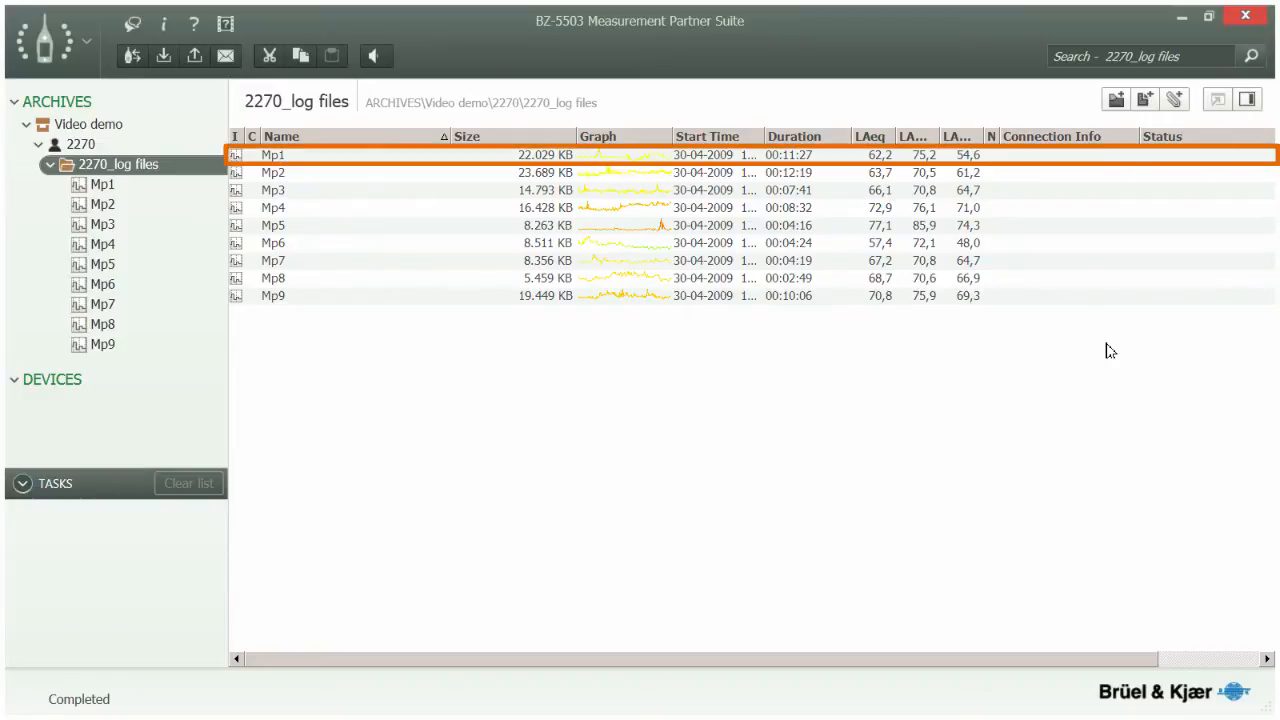
Export the Mp1 project to the Excel file Mp1.xlsx with setup data and report Spectra, launching Excel after export
click(305, 155)
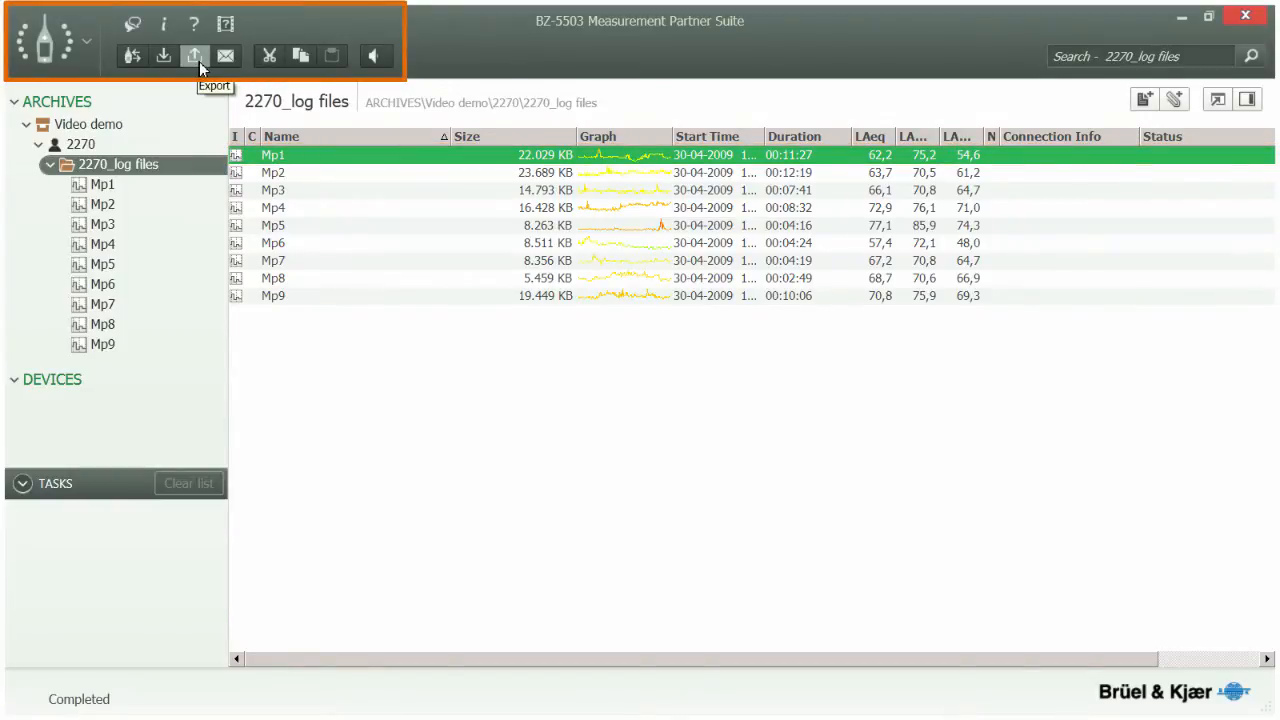
click(194, 56)
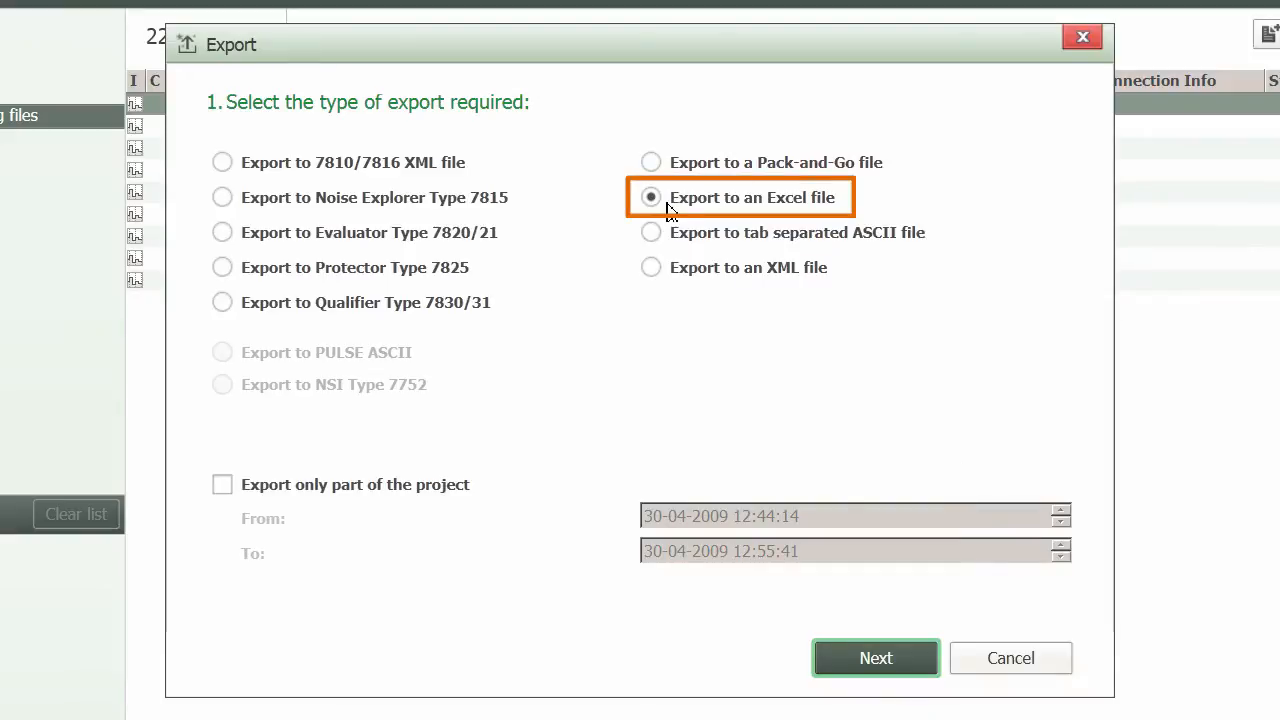
click(905, 670)
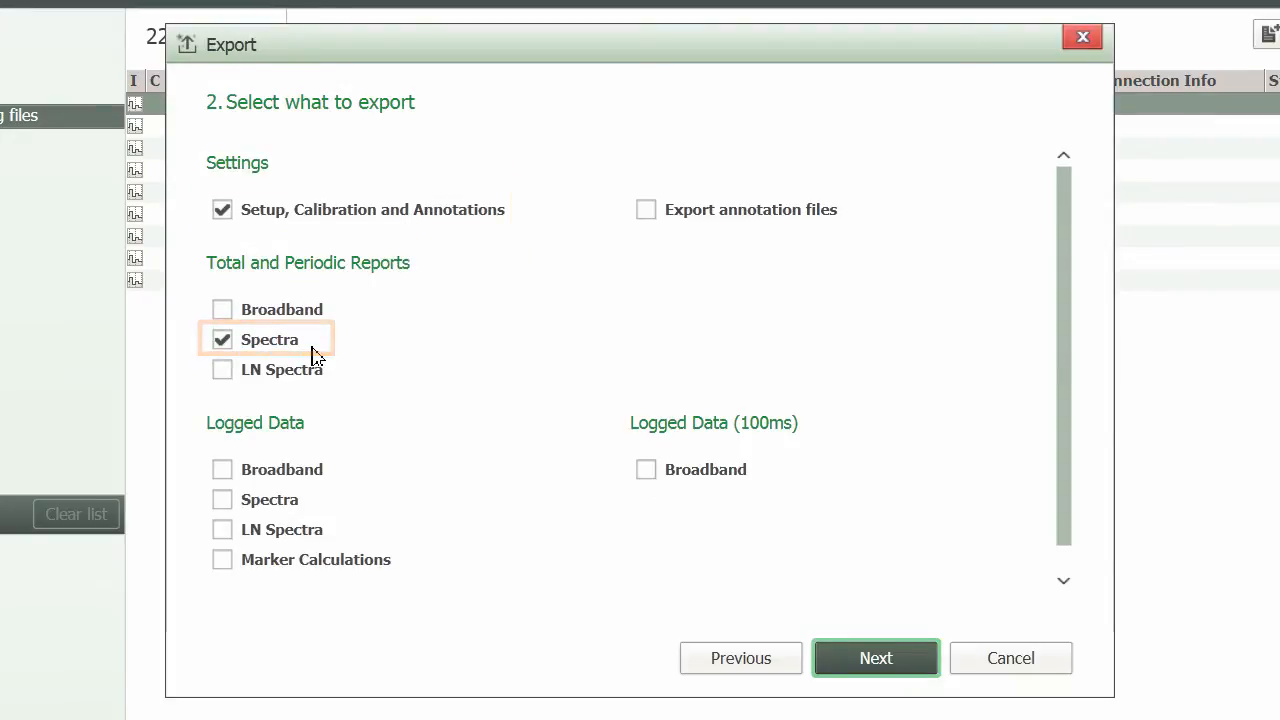
click(874, 667)
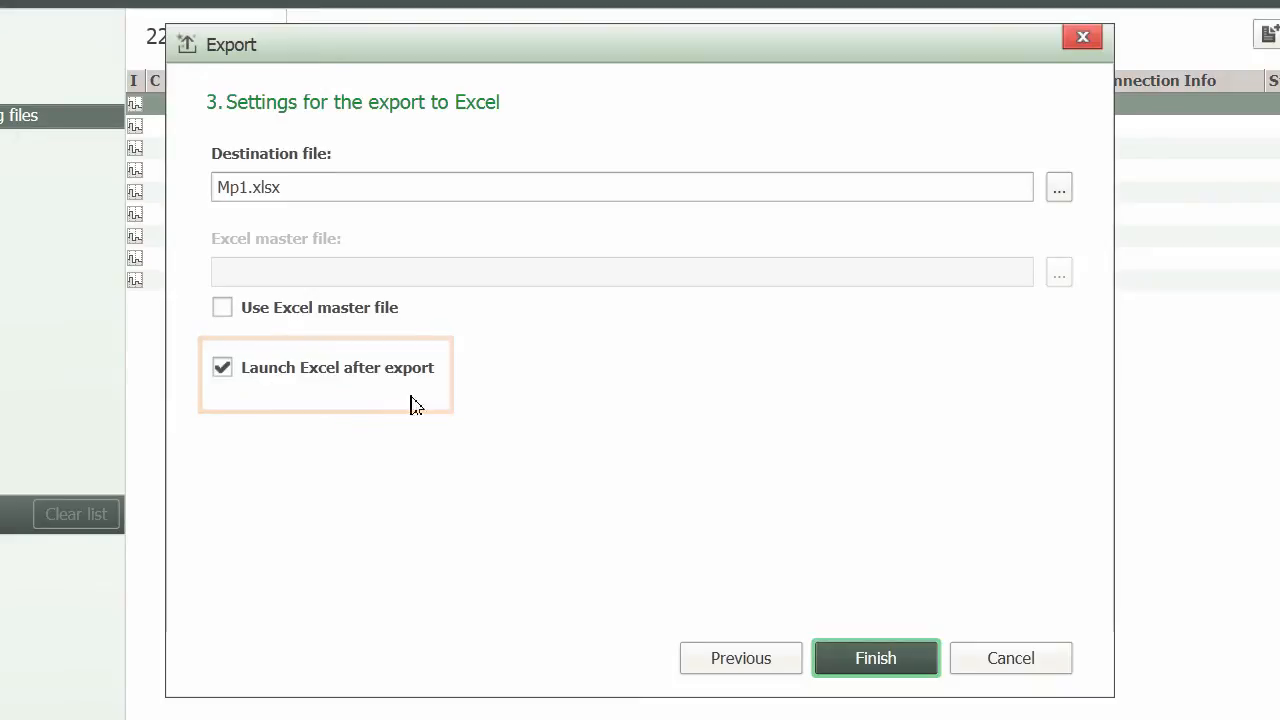
click(878, 668)
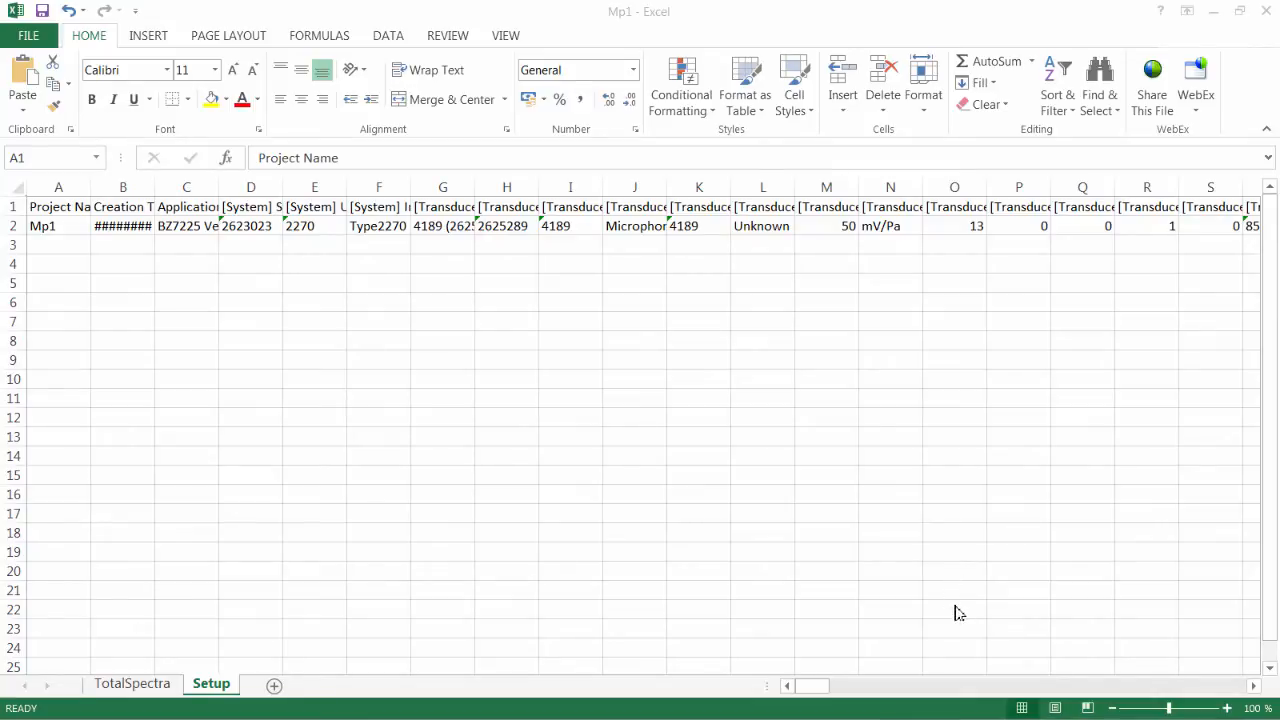
Examine the total LAFmax octave spectrum in cells A1:O2 of the TotalSpectra sheet
click(140, 688)
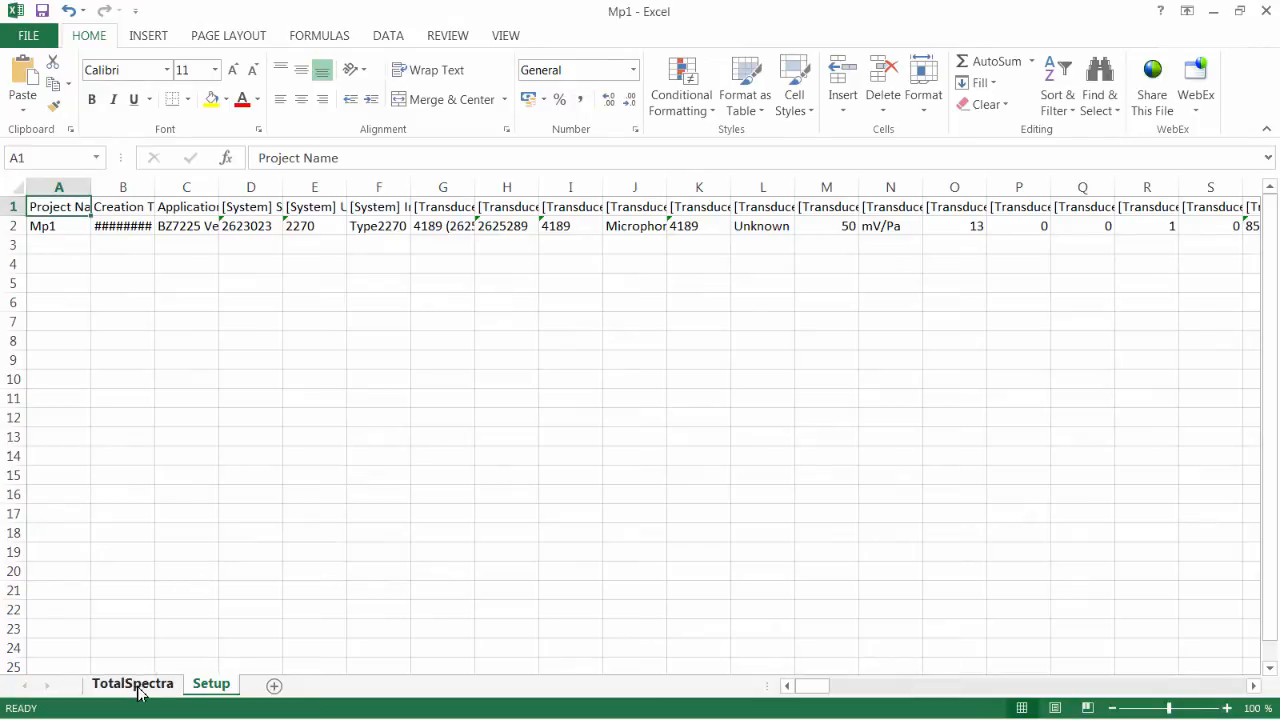
click(140, 688)
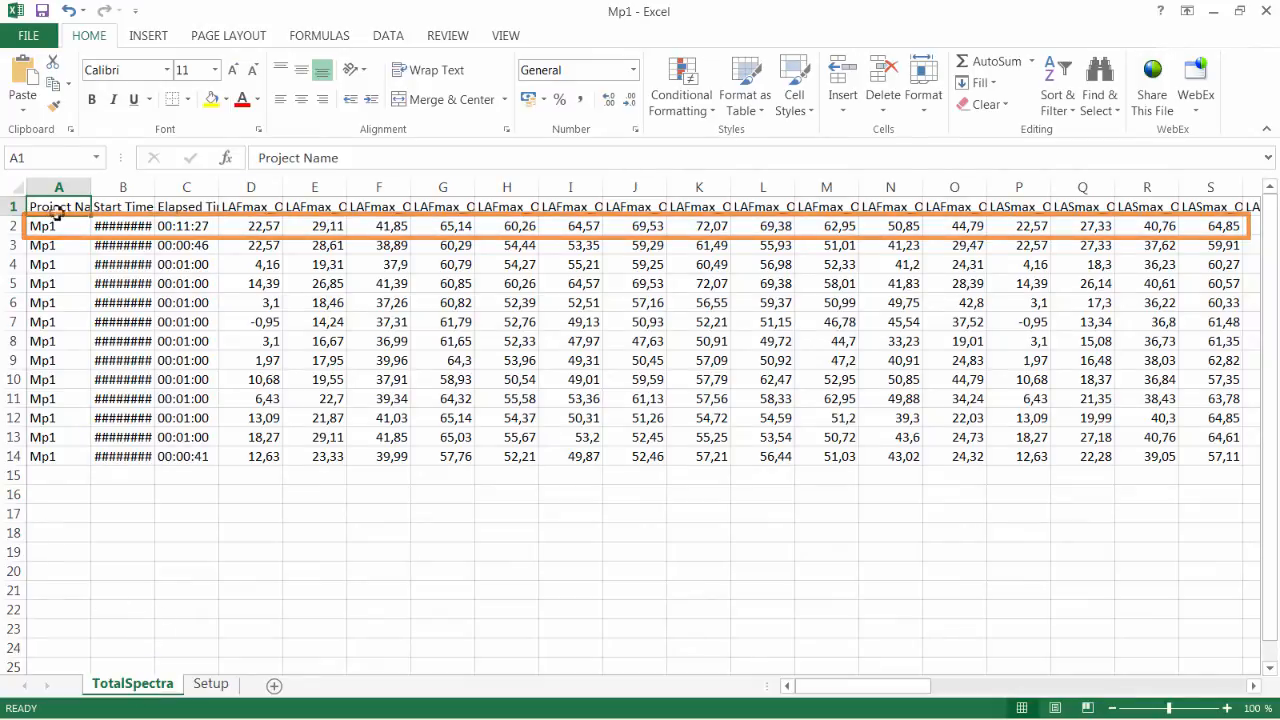
mouse_move(57, 207)
mouse_down()
mouse_move(223, 226)
mouse_move(954, 223)
mouse_up()
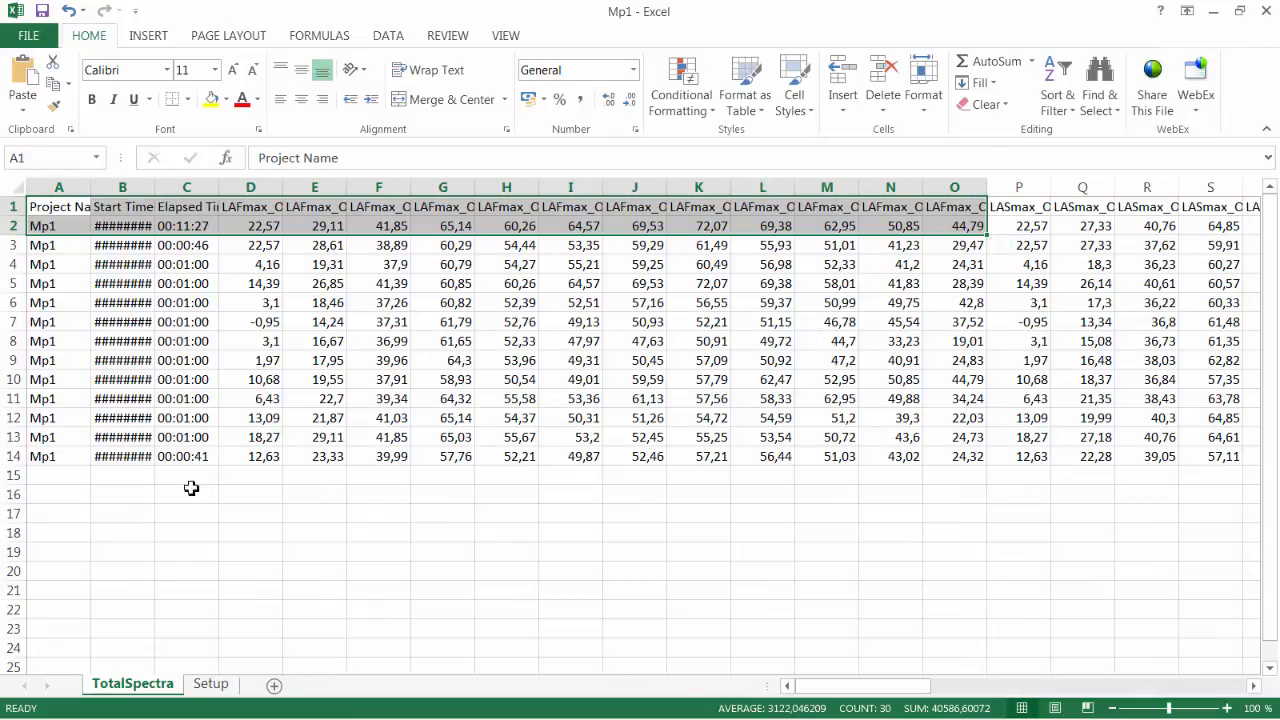
Add a new sheet and fill A1:B15 with the array formula =TRANSPOSE(TotalSpectra!A1:O2)
click(274, 688)
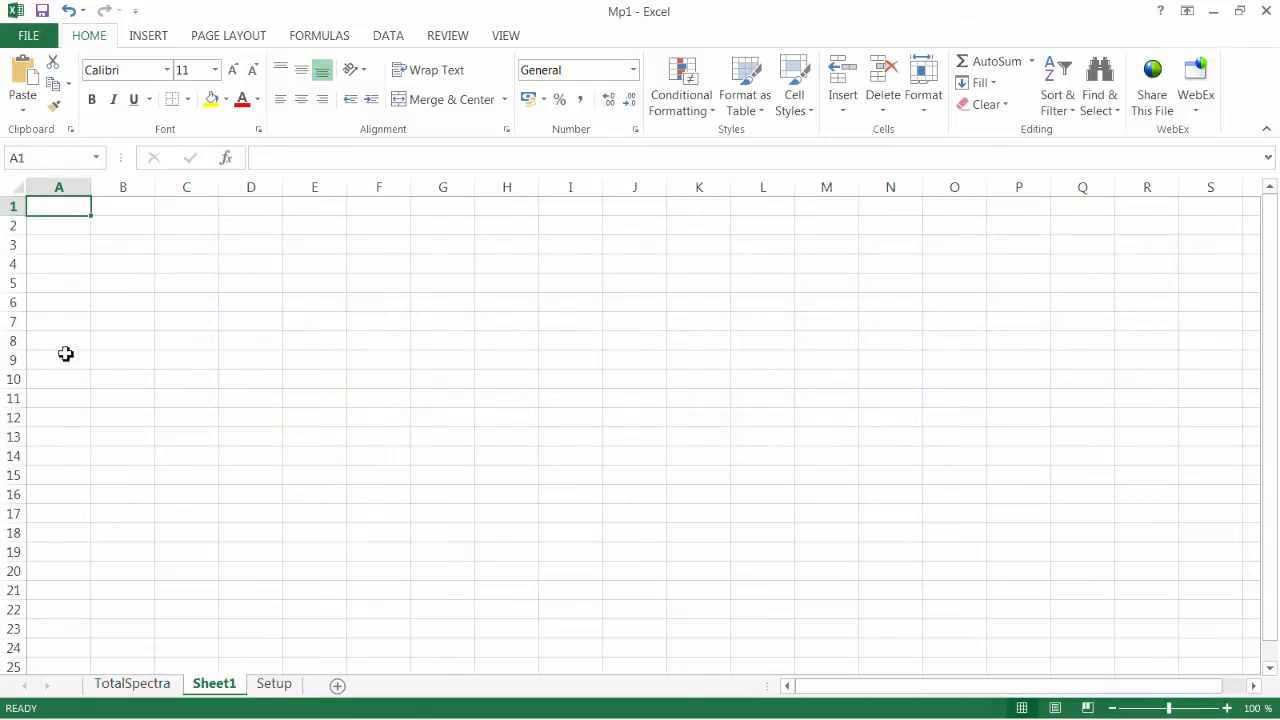
drag(73, 217, 109, 481)
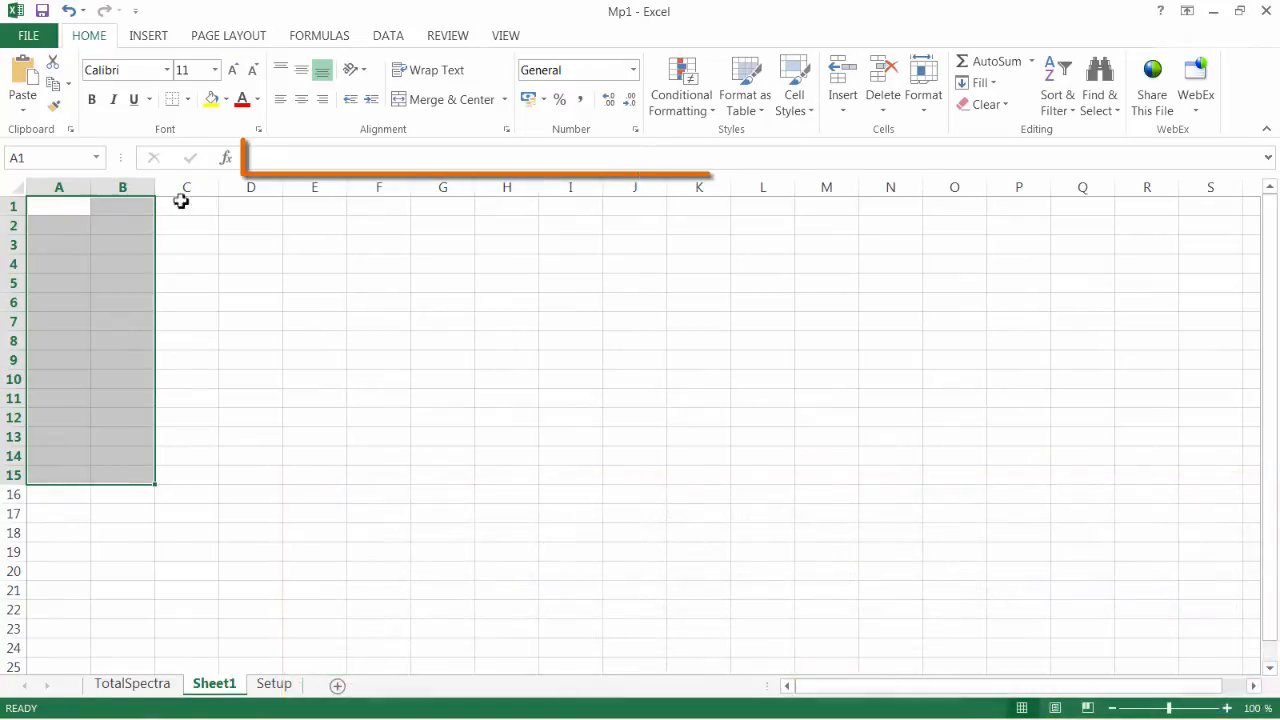
text(=T)
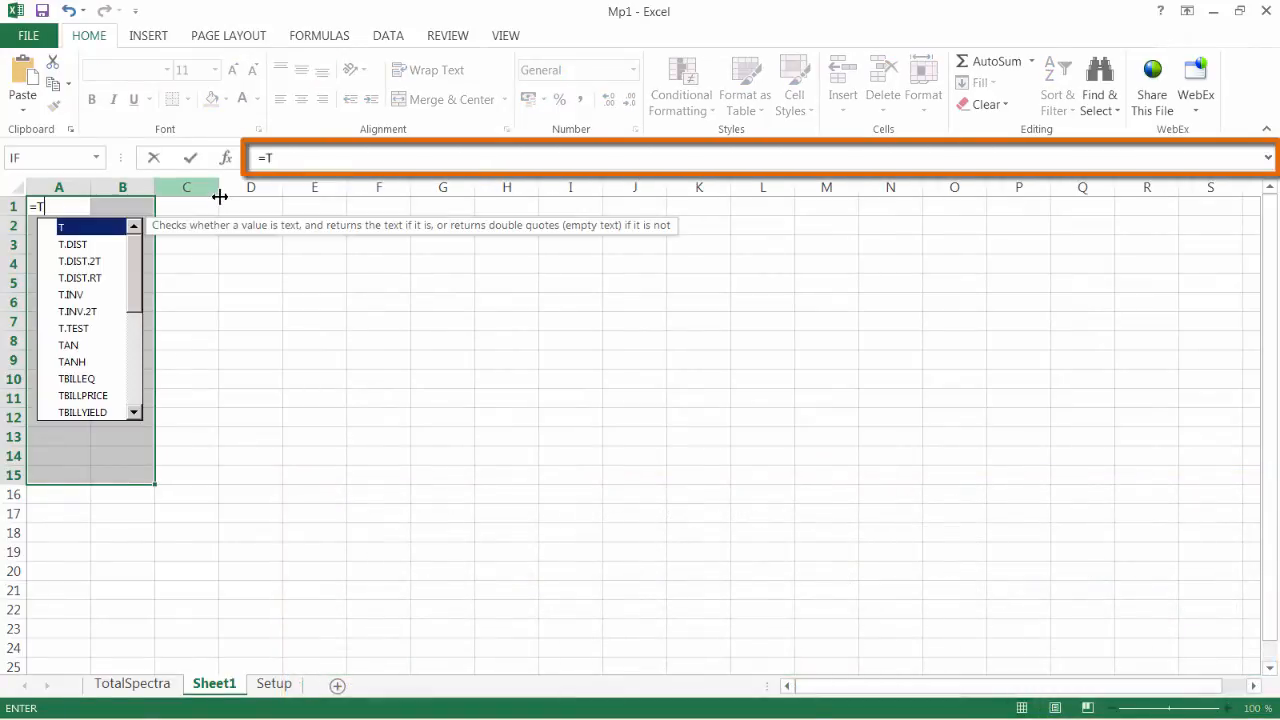
text(RANSPOS)
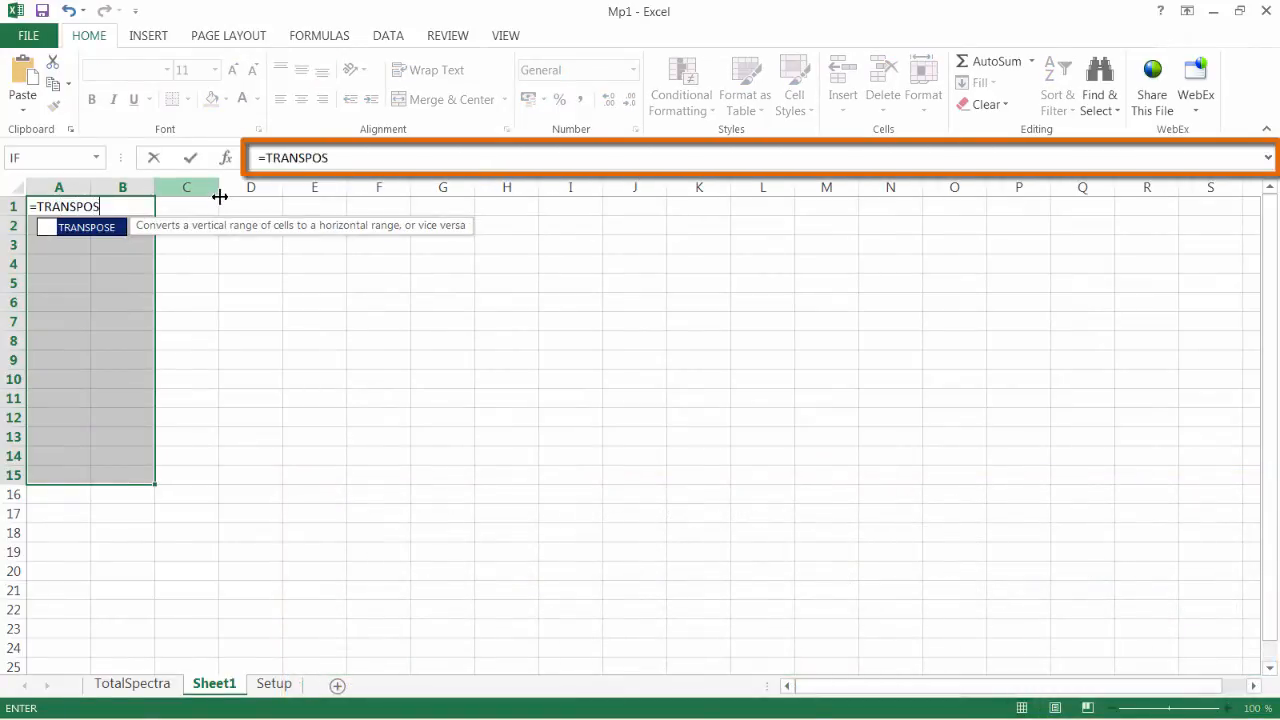
text(E()
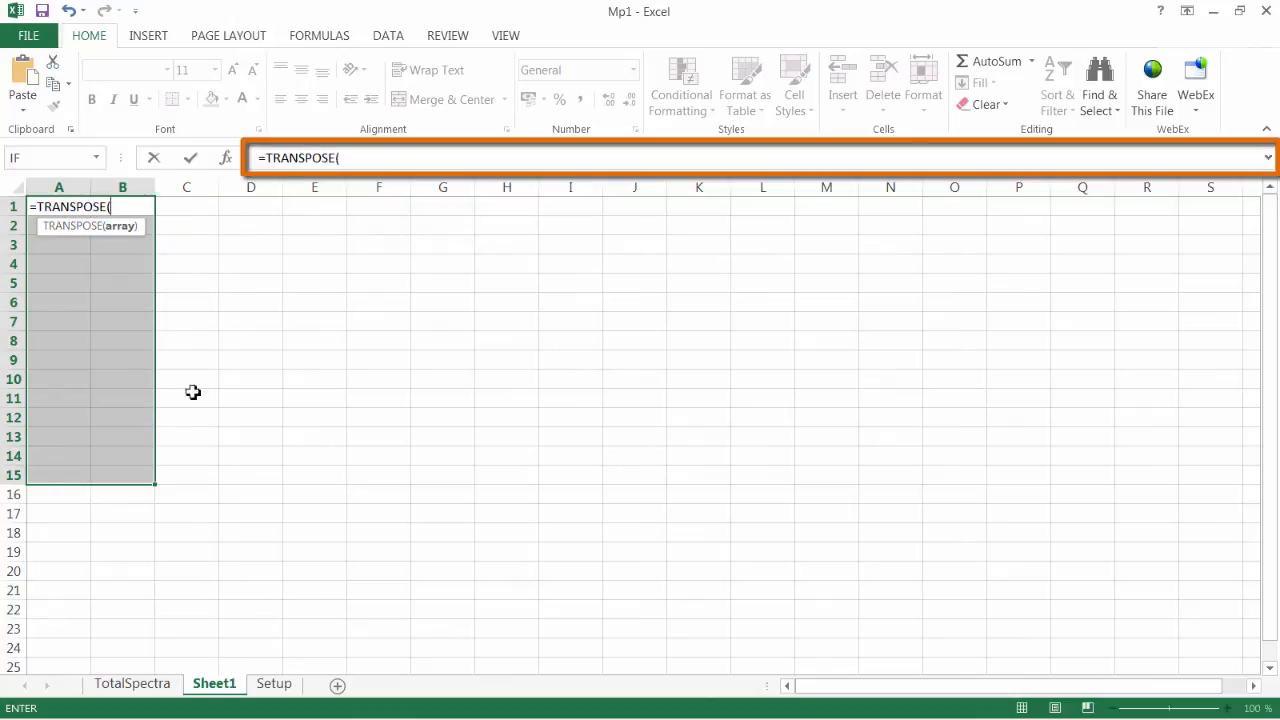
click(150, 690)
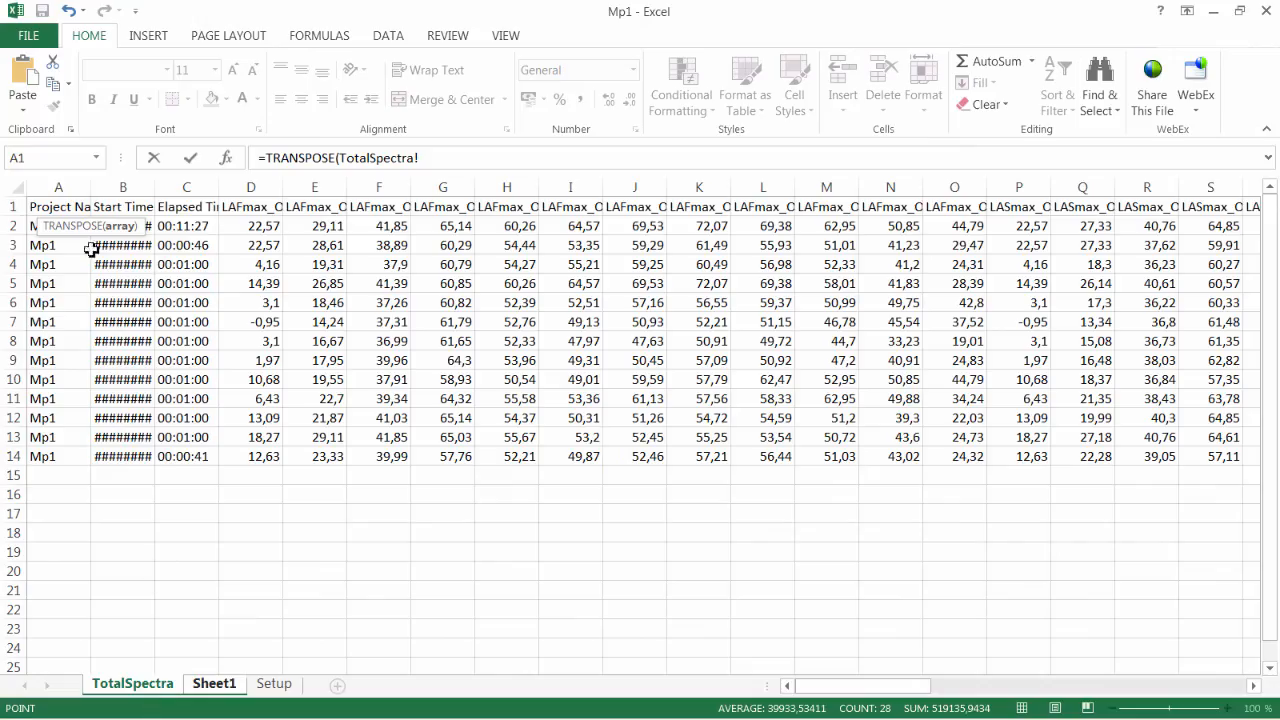
drag(57, 206, 954, 230)
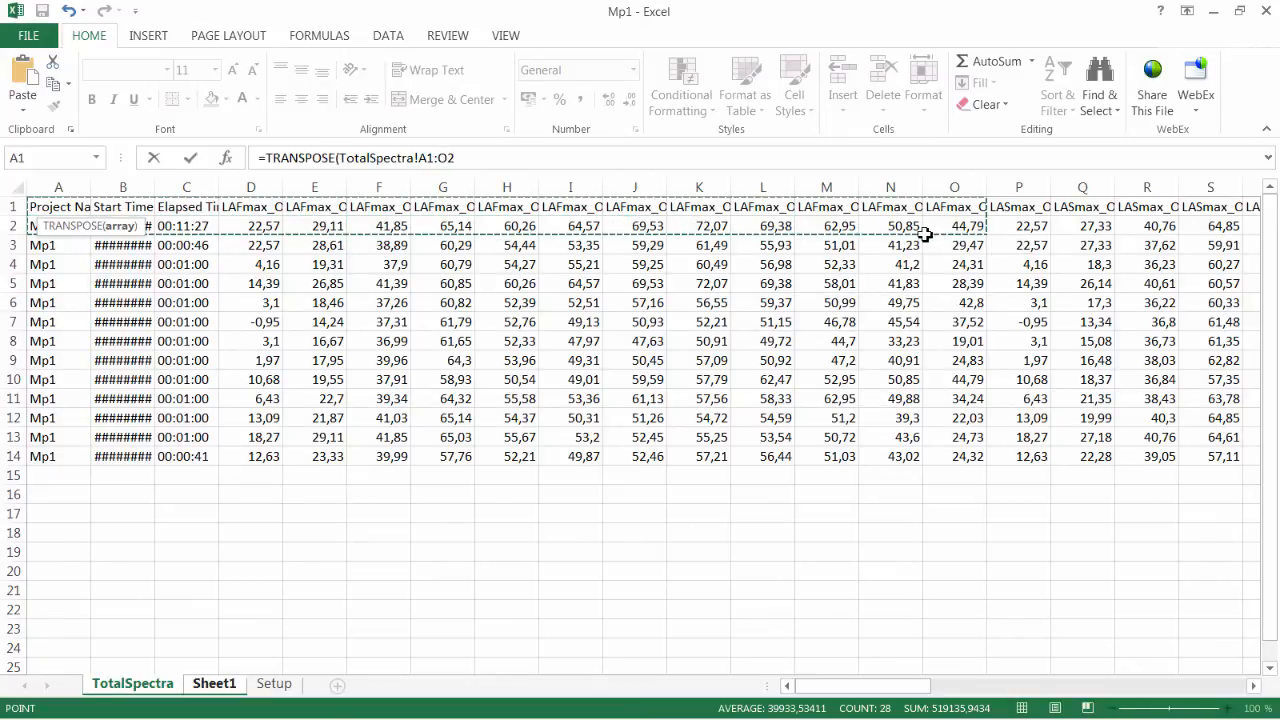
key(ctrl+shift+Return)
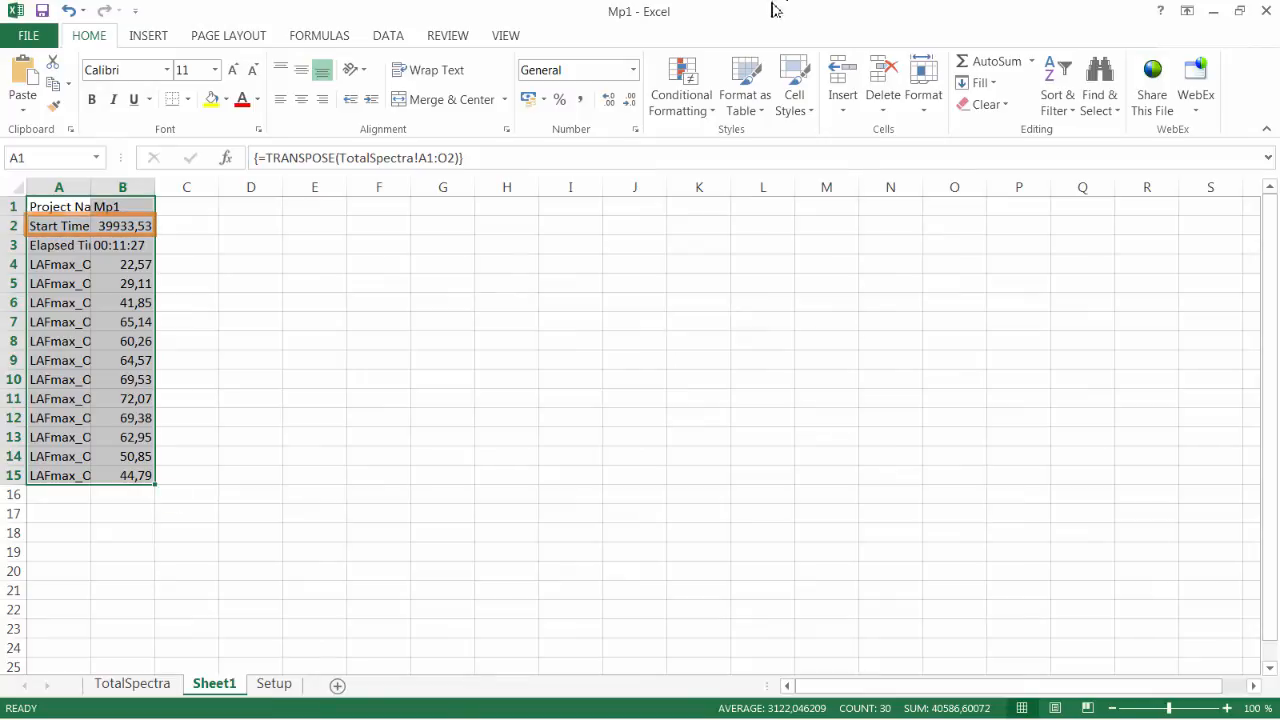
Format the start time in cell B2 with the custom number format dd-mm-åååå tt:mm
click(137, 225)
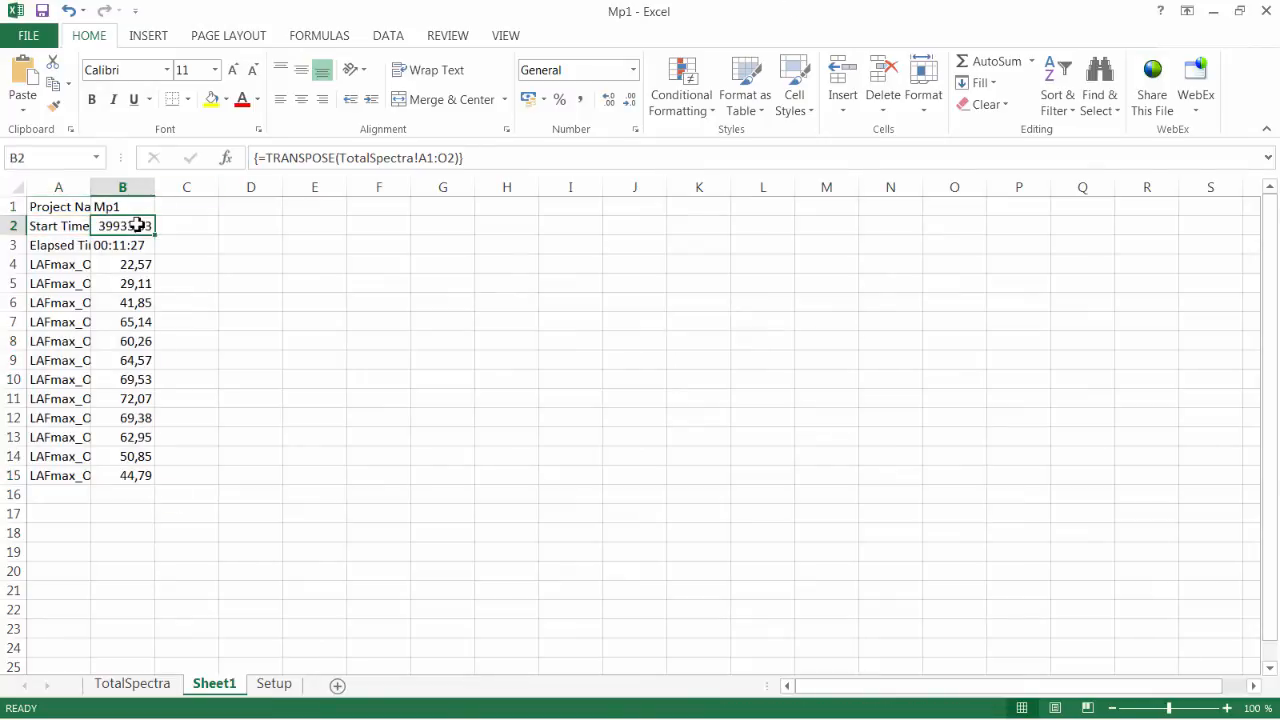
right_click(137, 225)
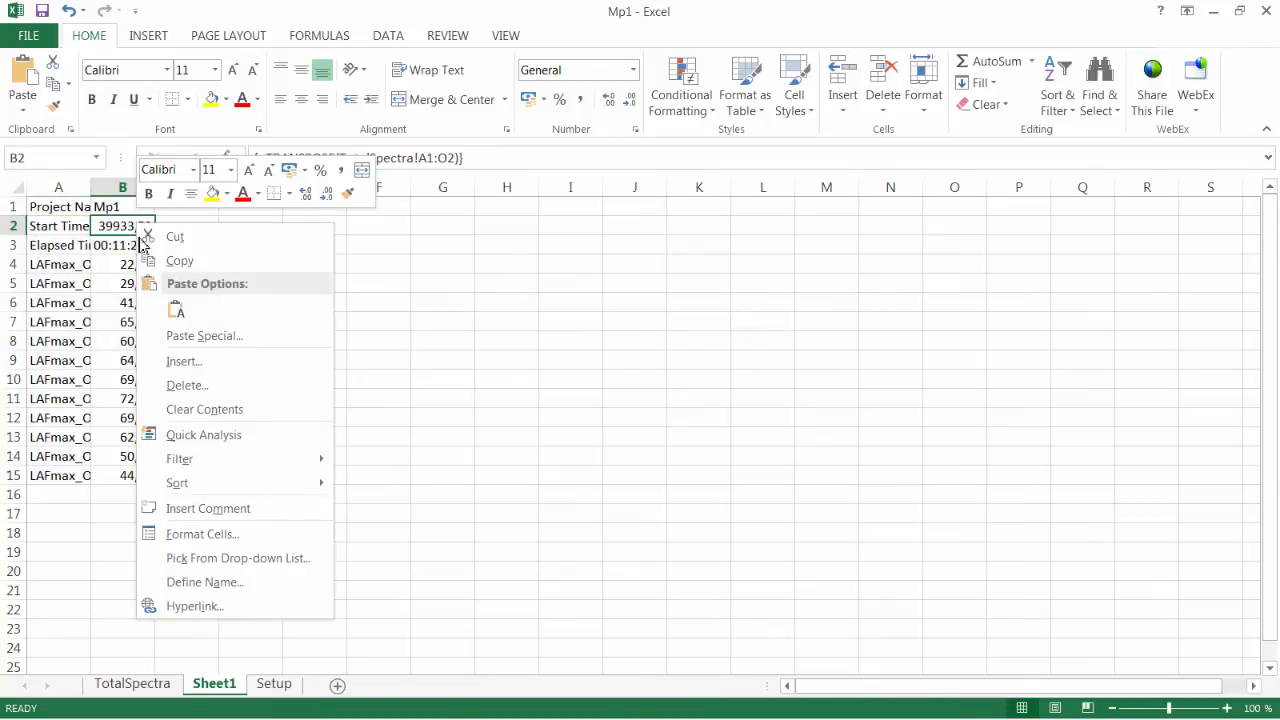
click(293, 533)
click(152, 481)
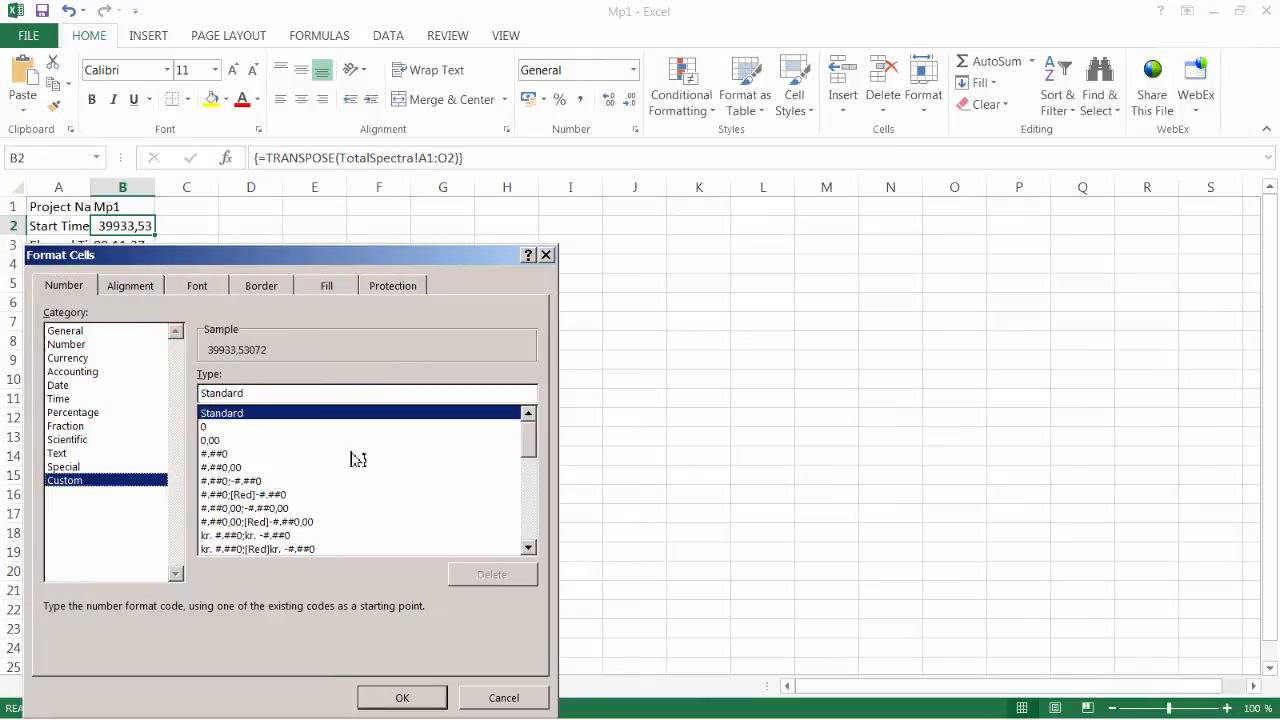
drag(530, 445, 537, 508)
click(298, 510)
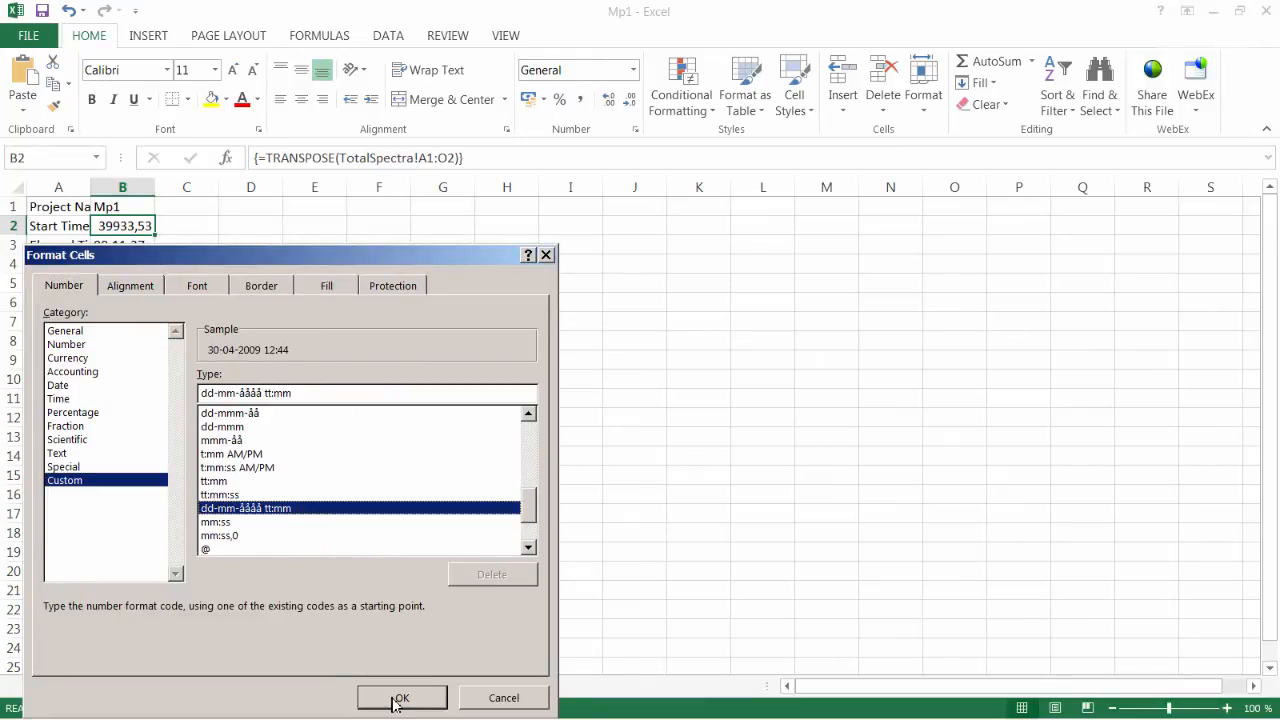
click(398, 700)
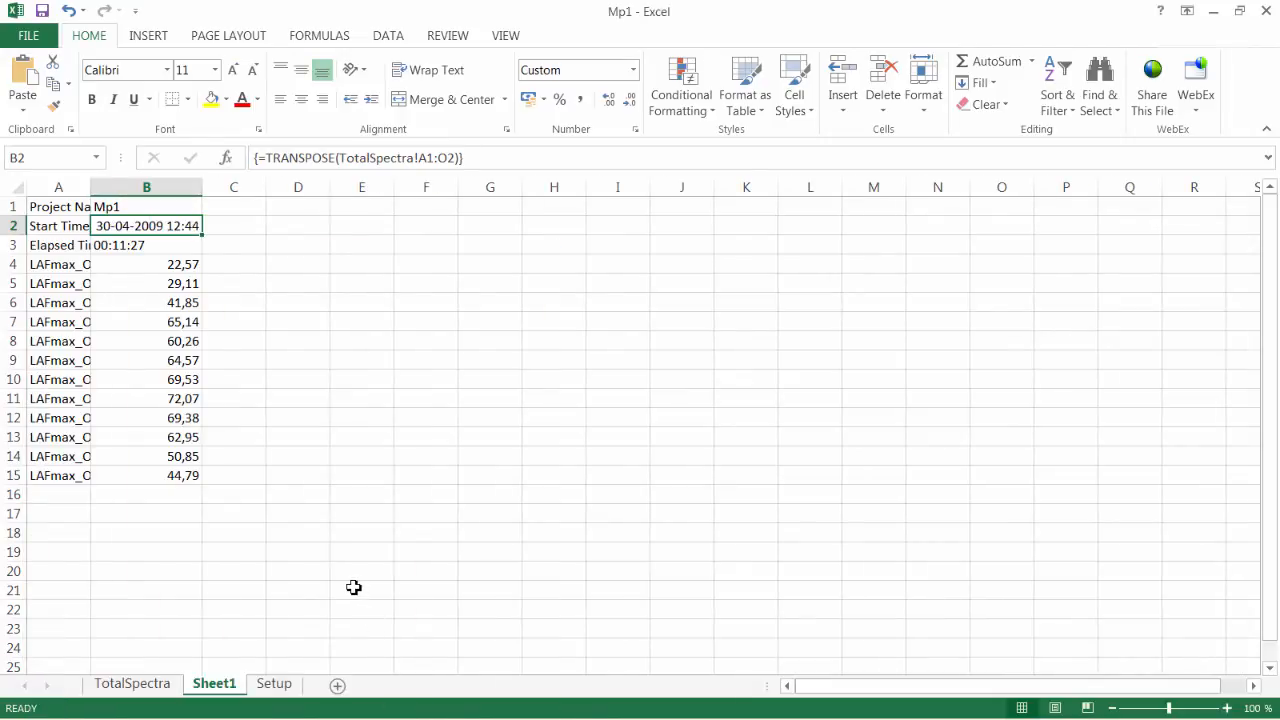
Insert a 2-D clustered column chart from the transposed data in A1:B15
click(70, 208)
drag(70, 208, 134, 469)
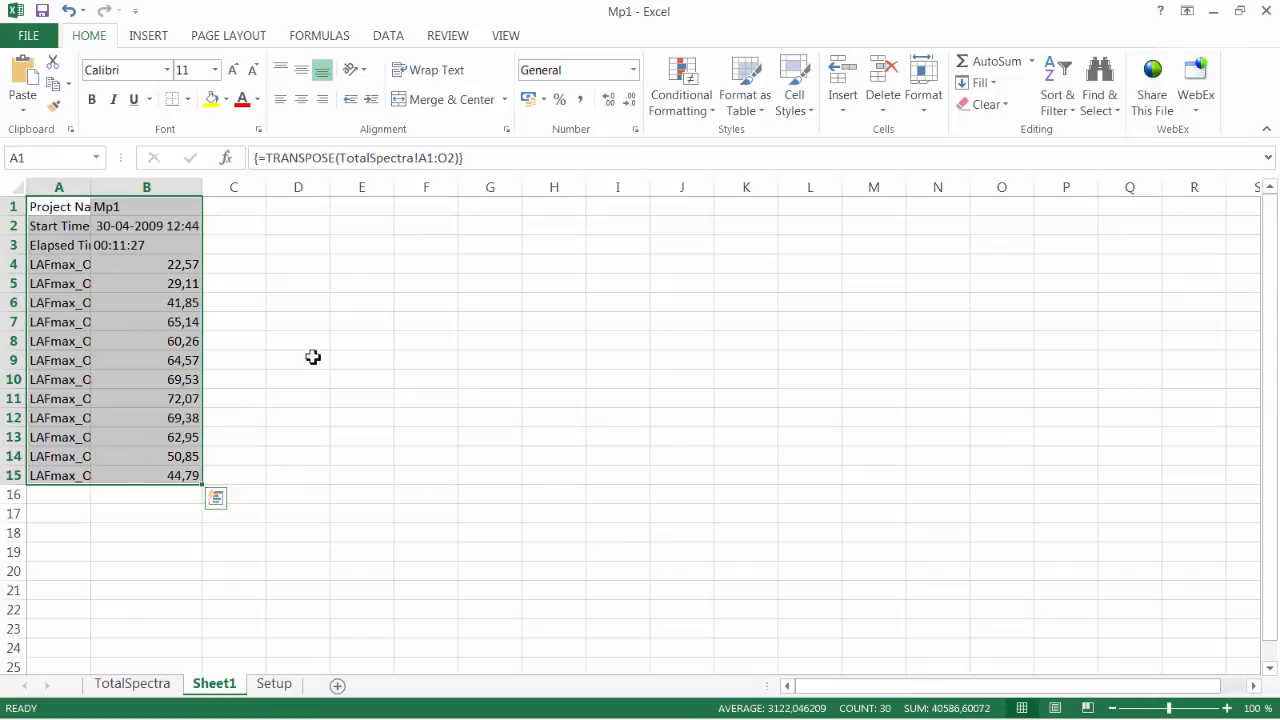
click(156, 37)
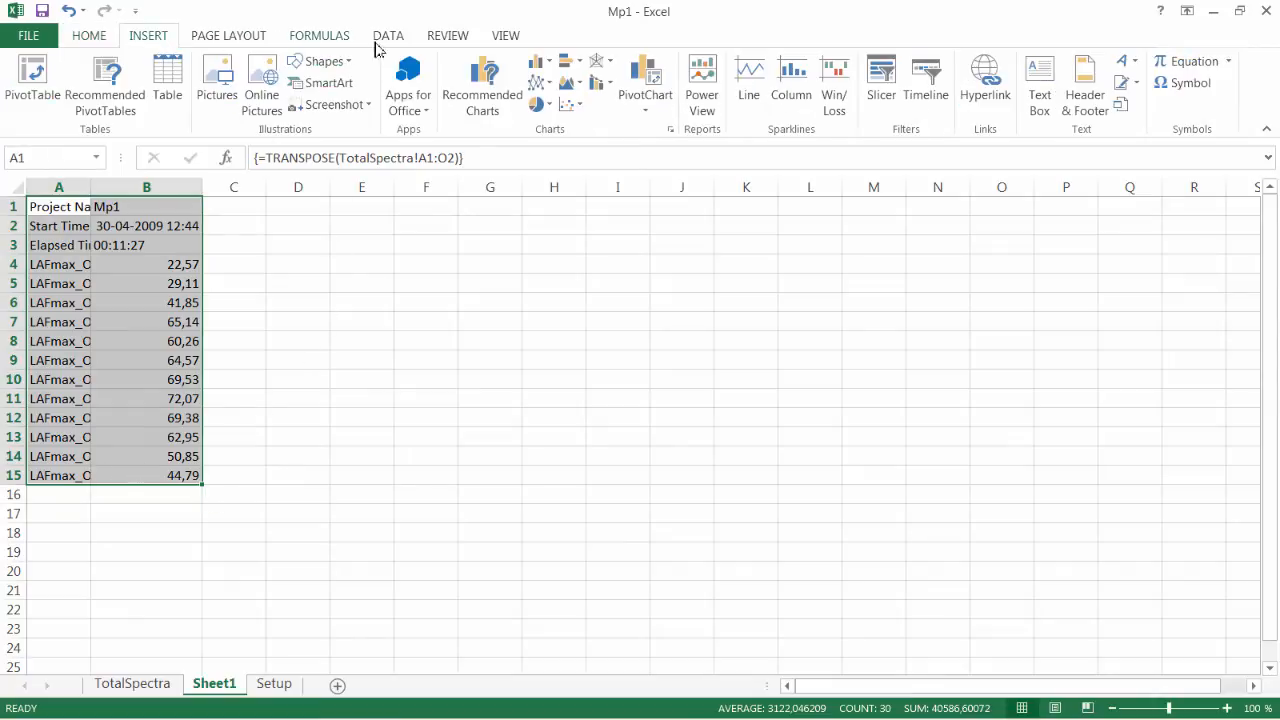
click(538, 64)
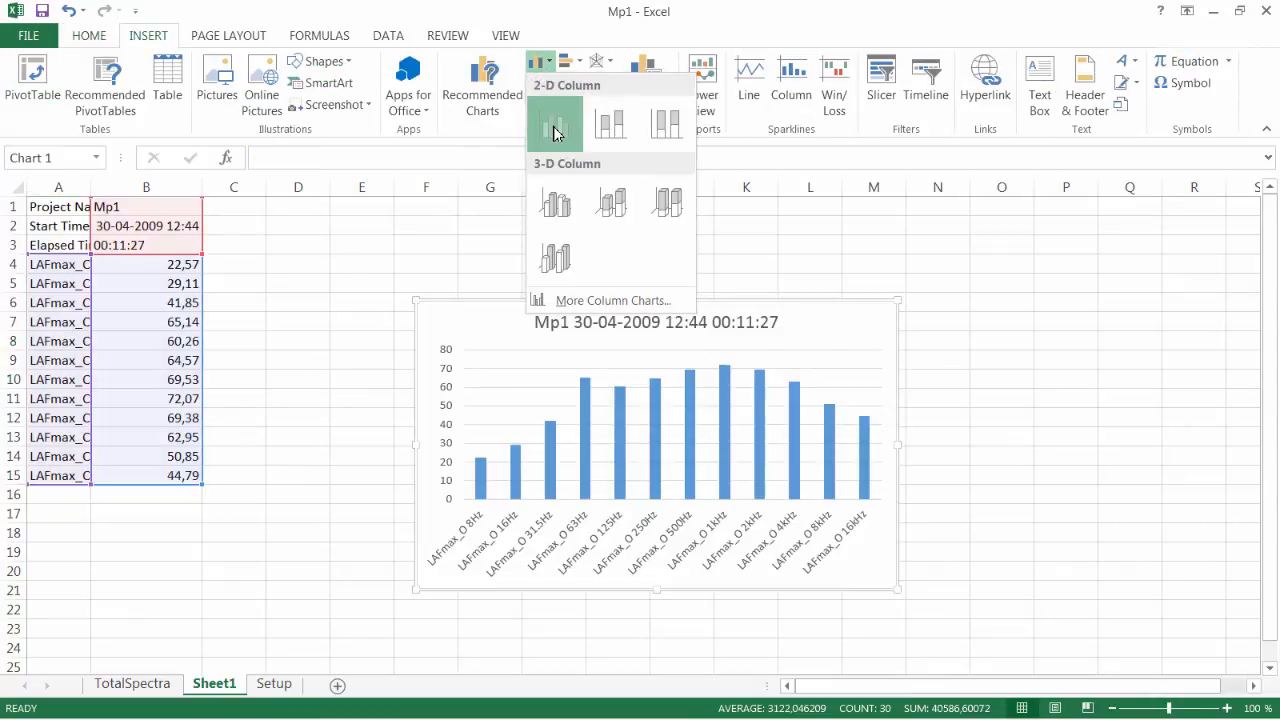
click(555, 122)
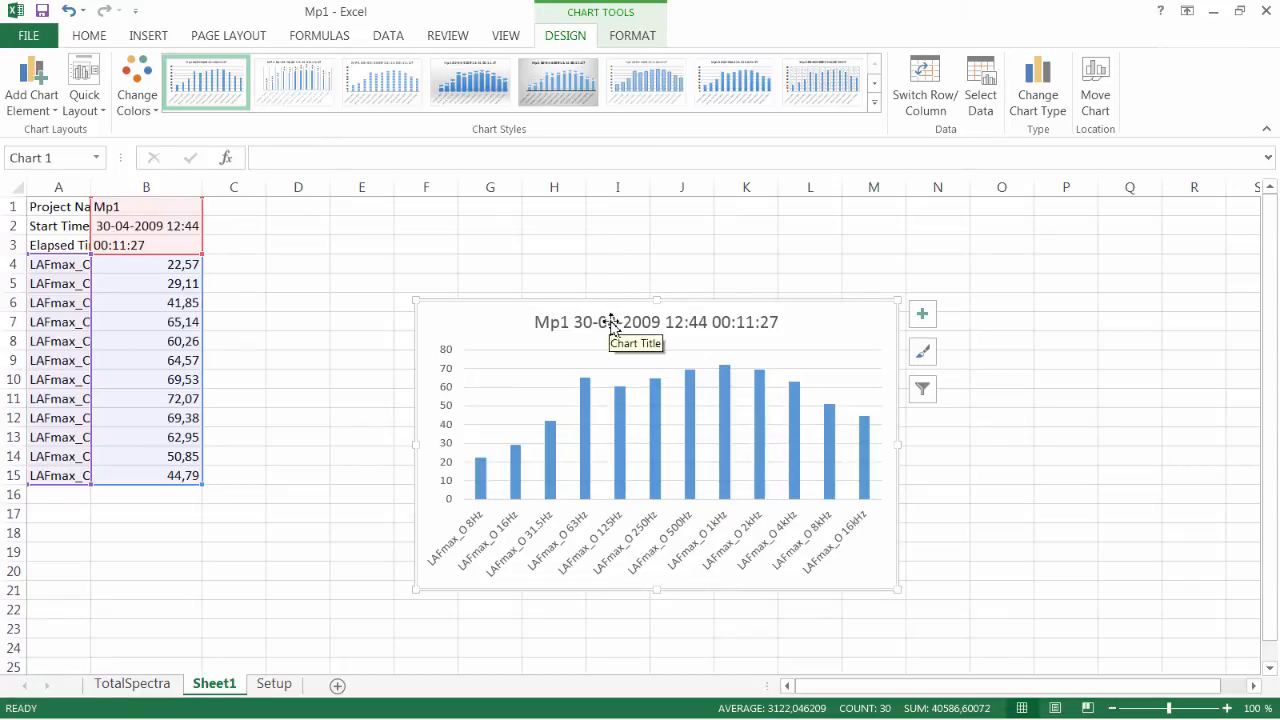
Set the gap width of the chart's data series to 100%
click(796, 421)
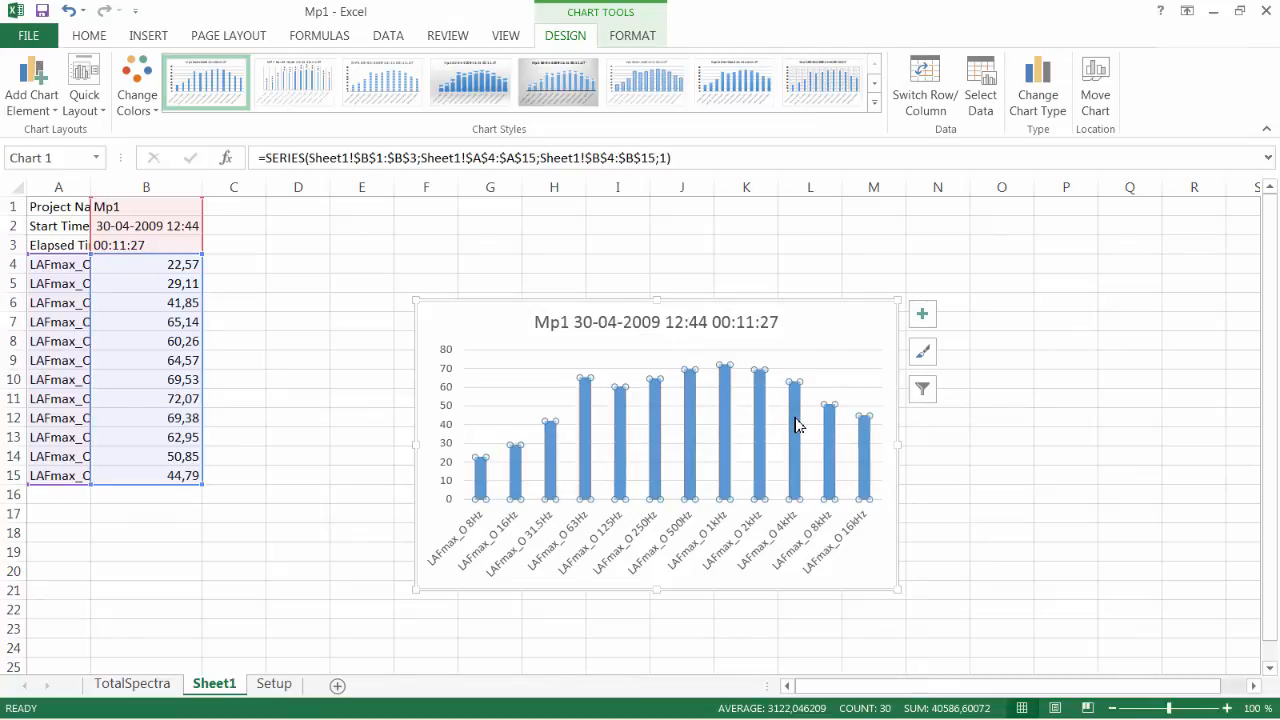
right_click(796, 424)
click(830, 600)
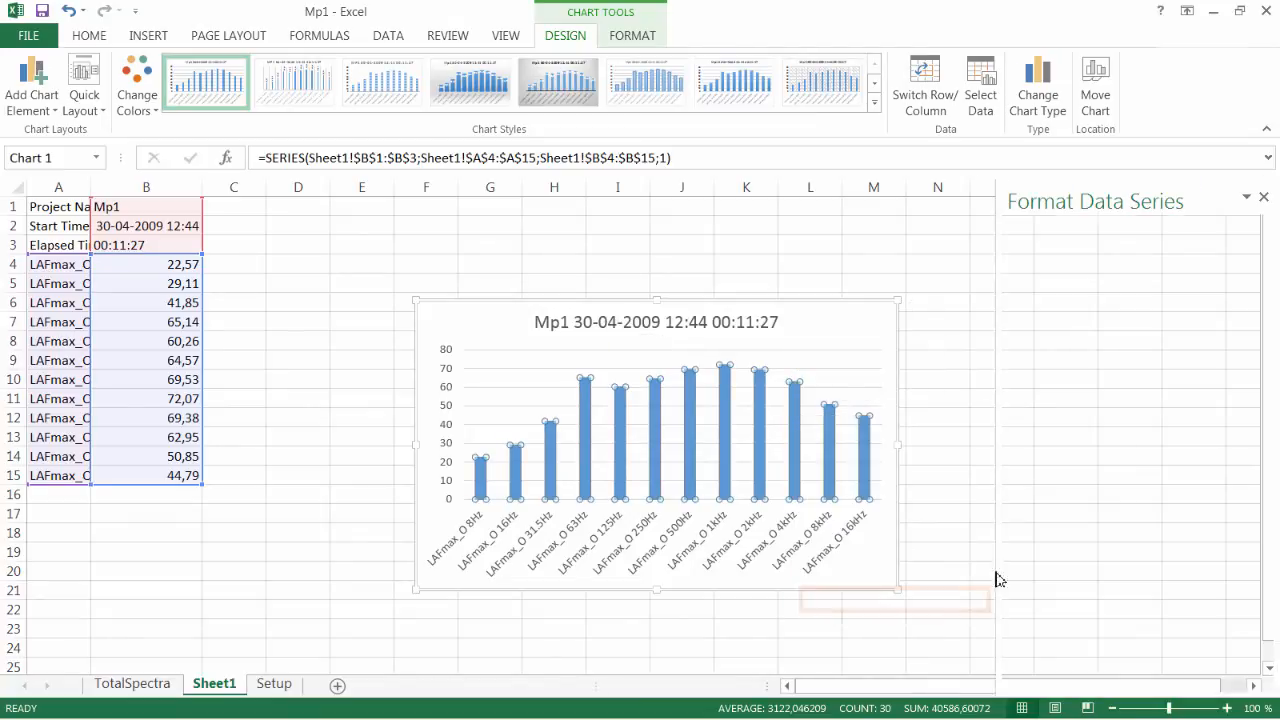
drag(1203, 428, 1180, 437)
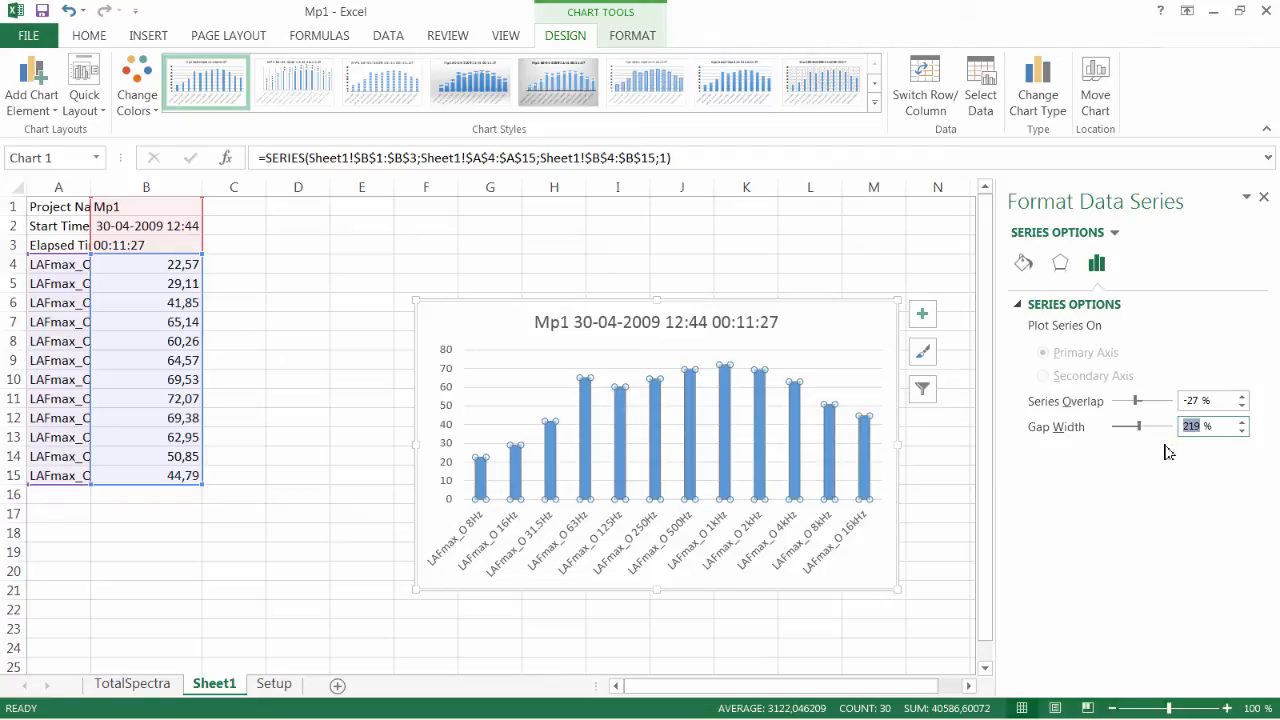
text(100)
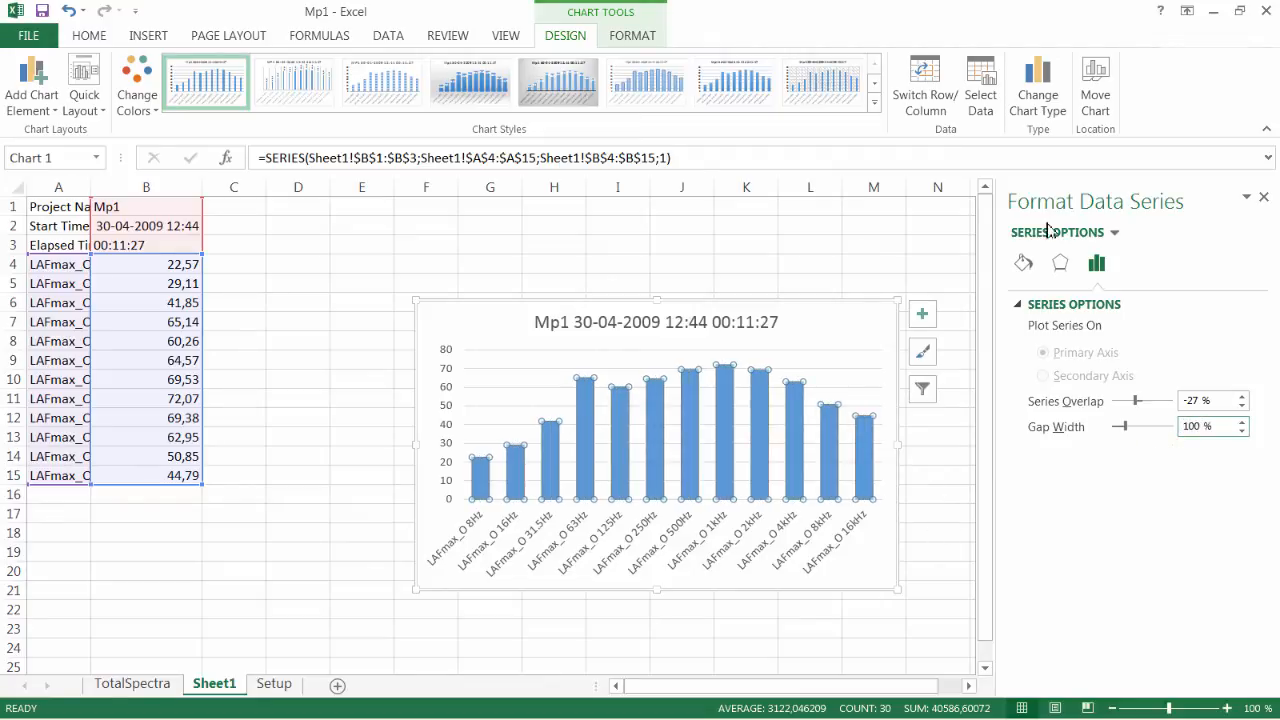
click(1264, 197)
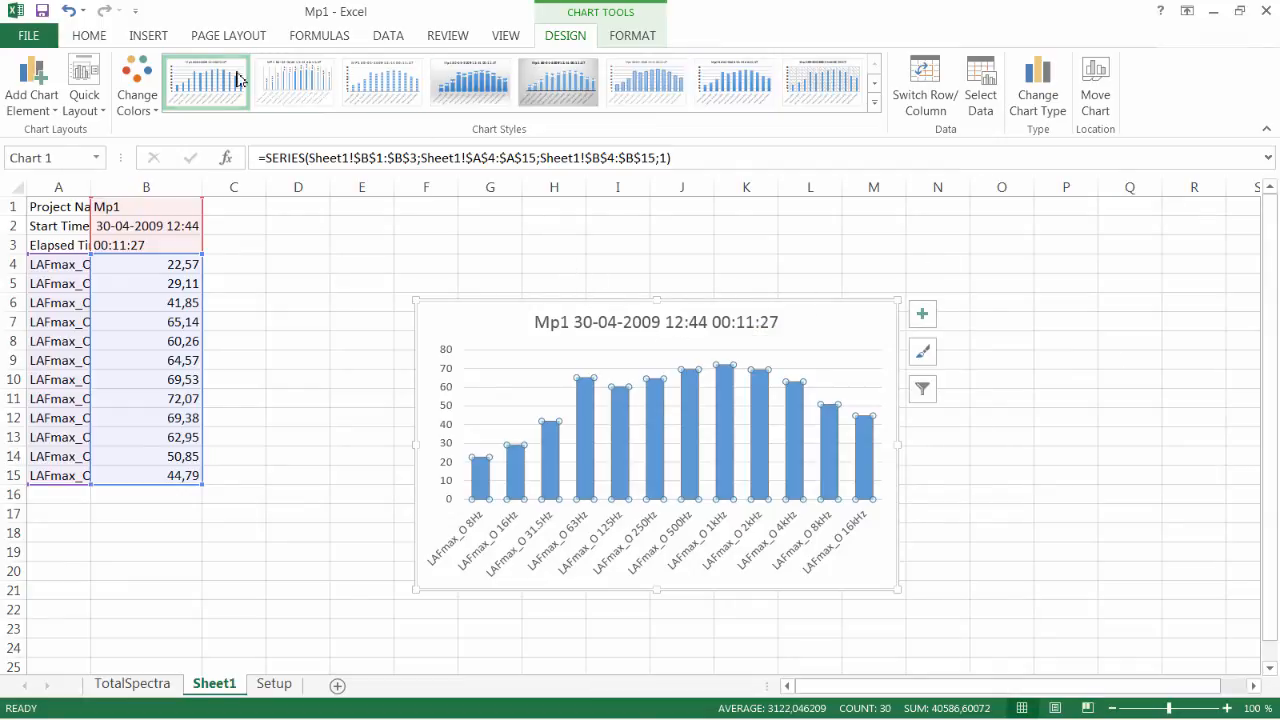
Save the workbook to the Desktop as an Excel Workbook named logging MASTER
click(38, 38)
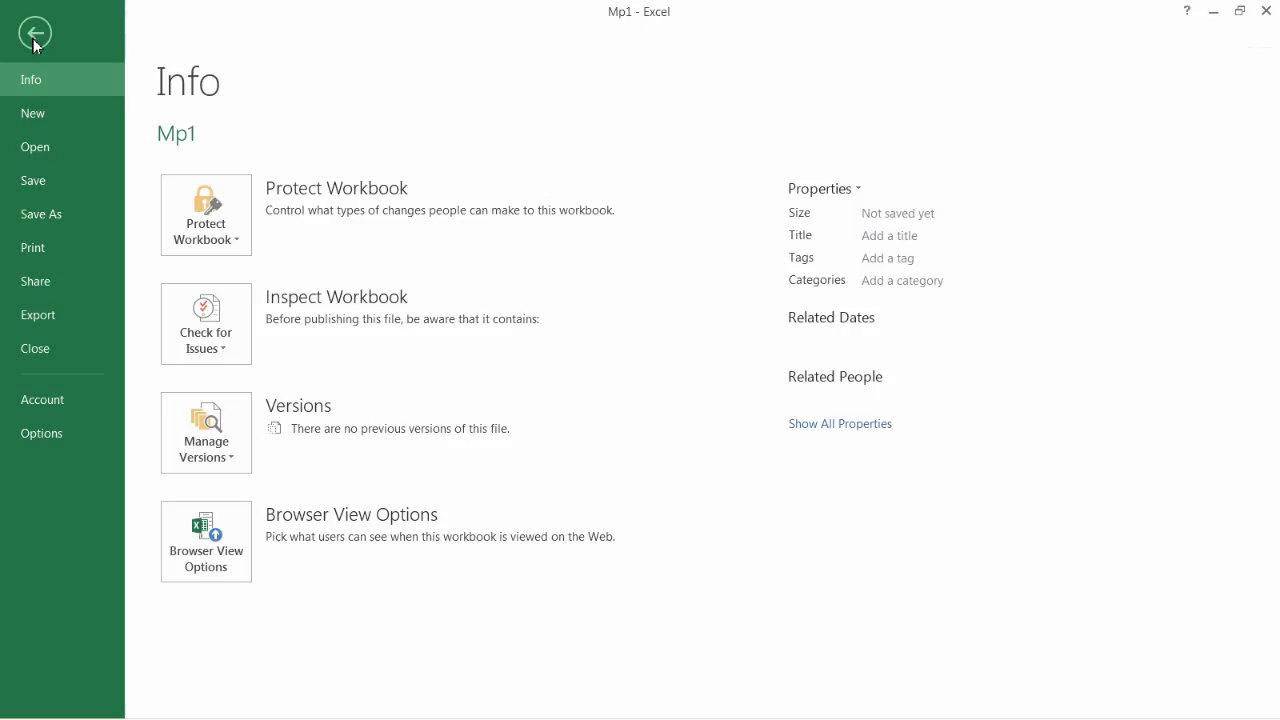
click(56, 212)
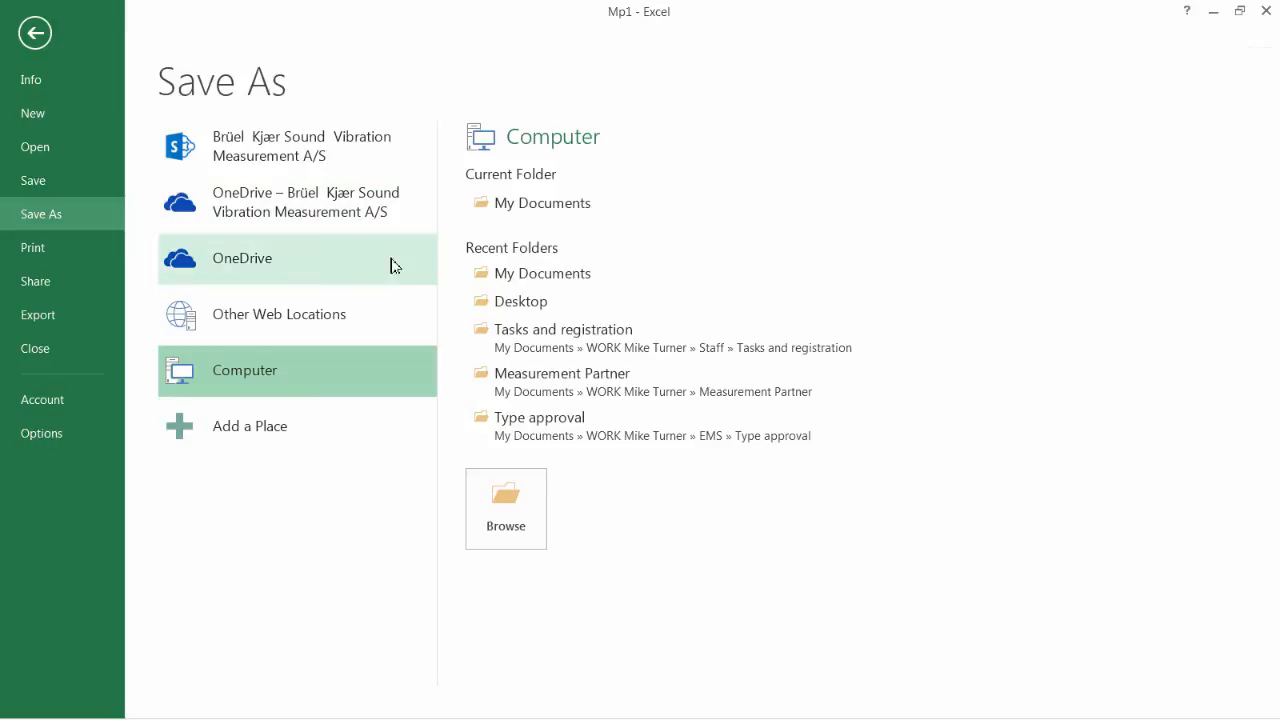
click(538, 312)
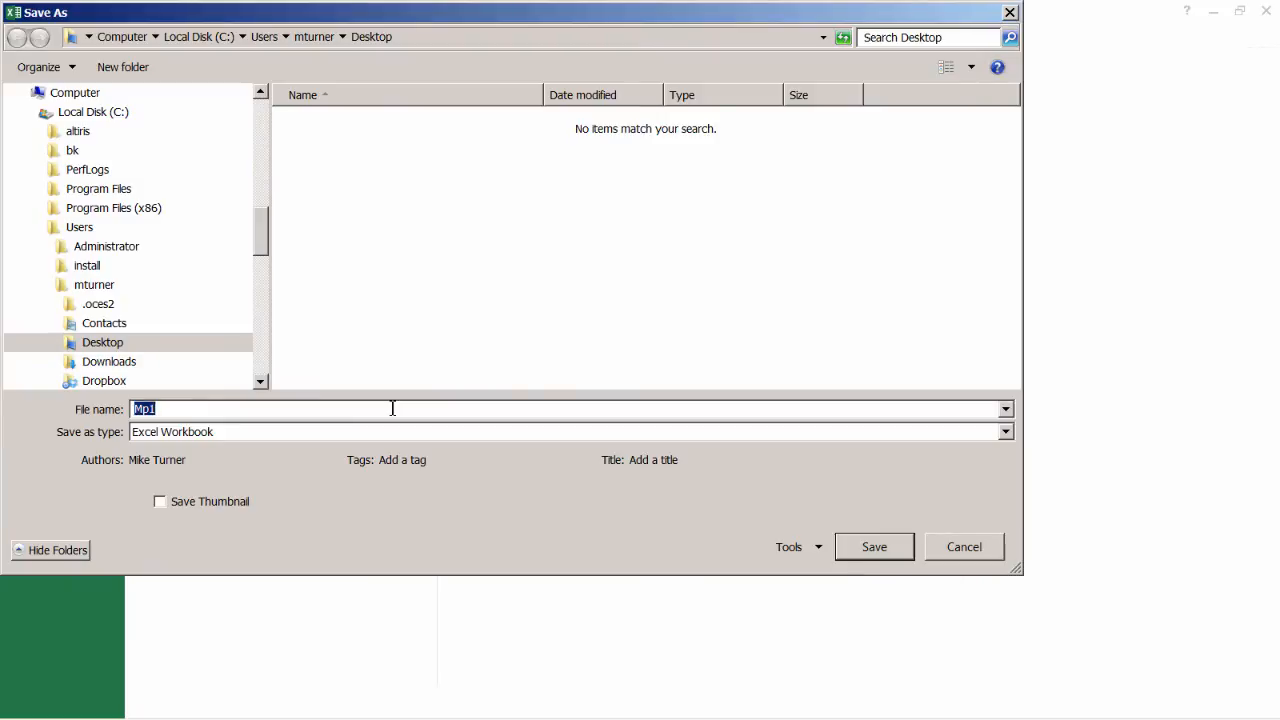
key(BackSpace)
text(logging MASTER)
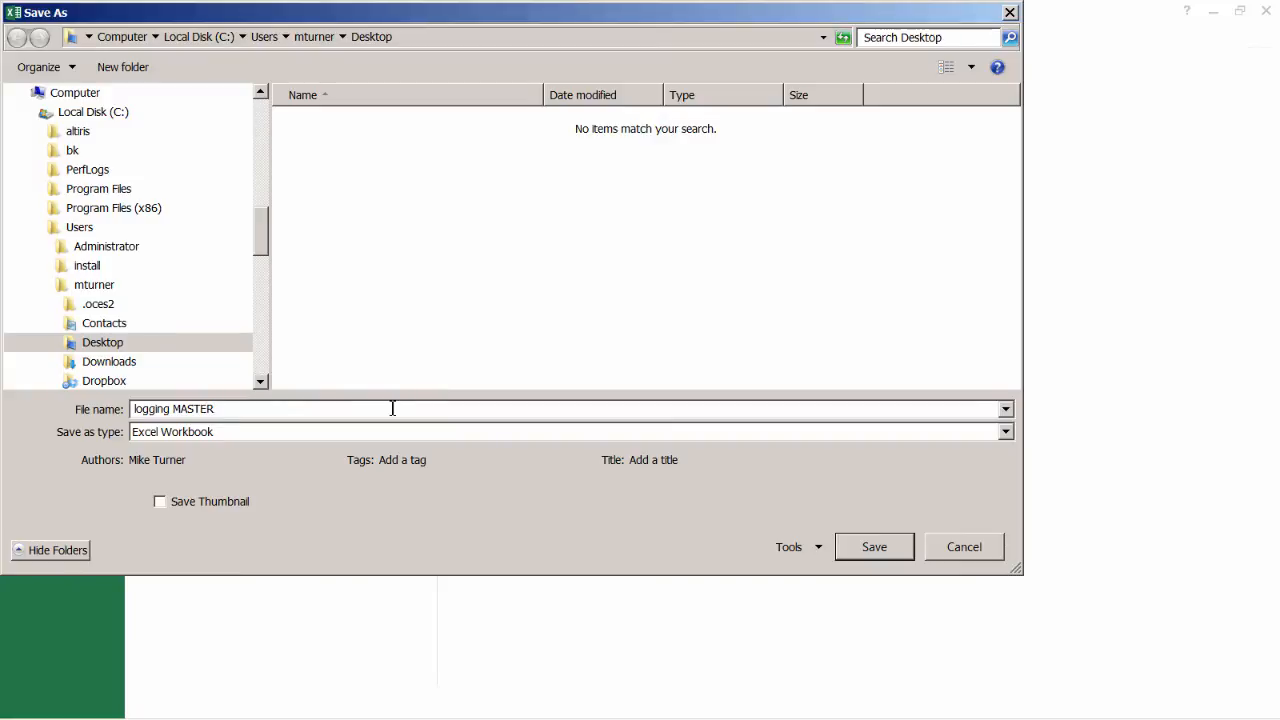
click(868, 548)
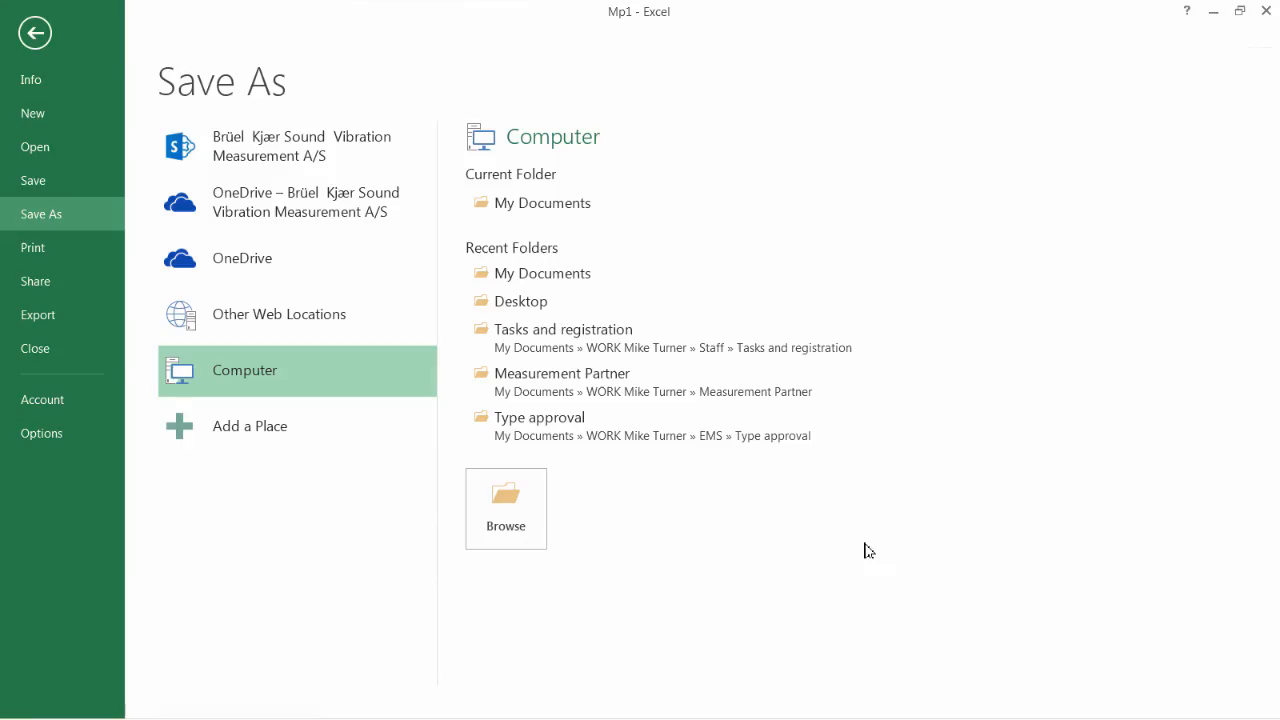
Close Excel, return to Measurement Partner Suite and select projects Mp2 through Mp9 in the 2270_log files folder
click(1272, 11)
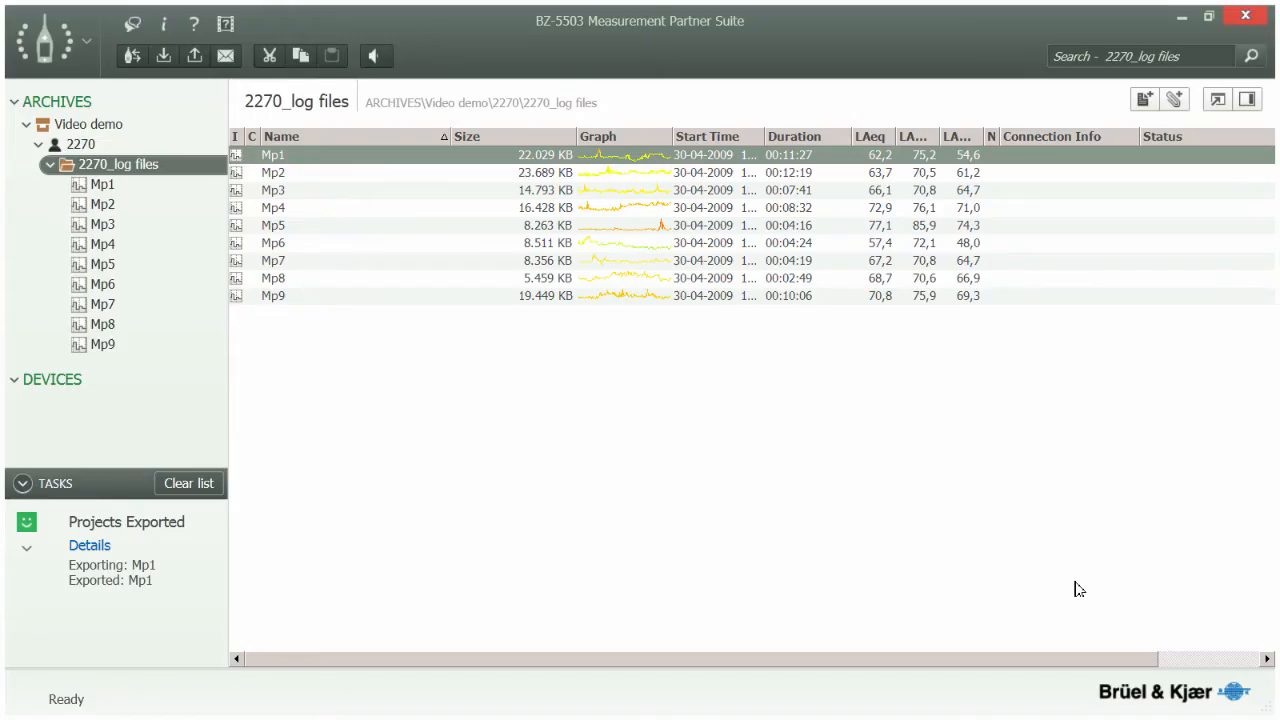
click(330, 175)
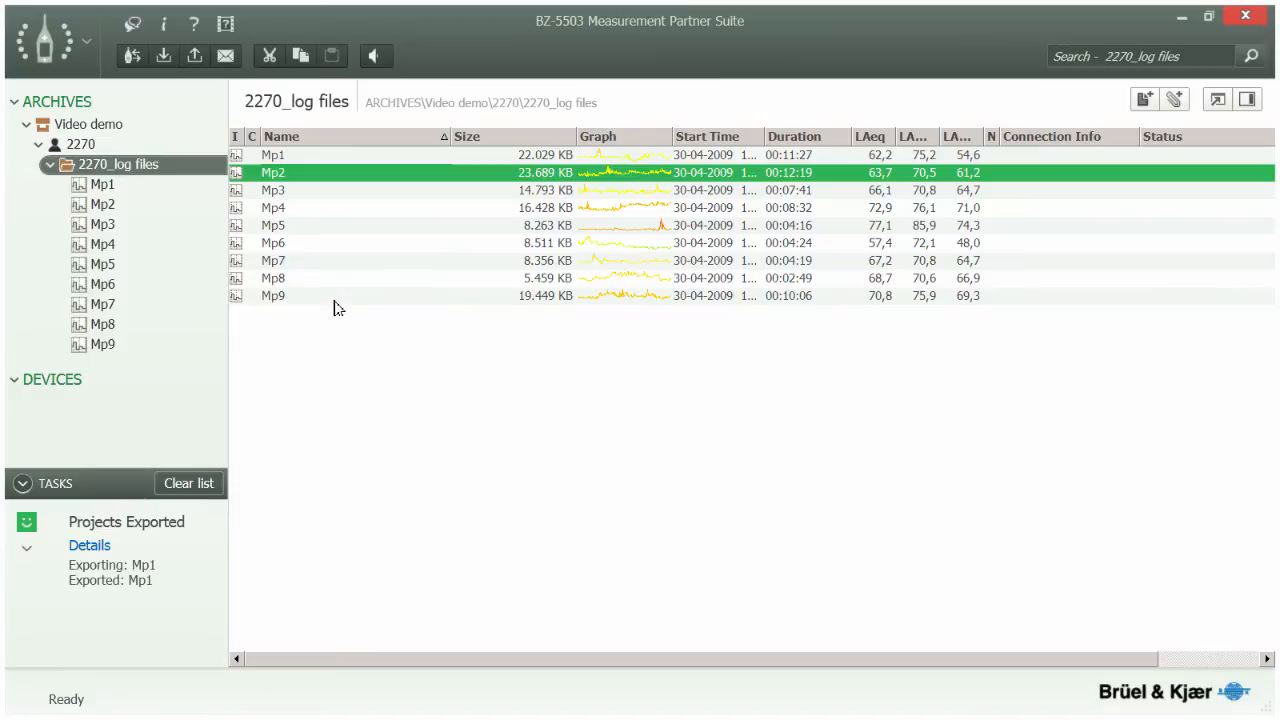
drag(337, 310, 288, 177)
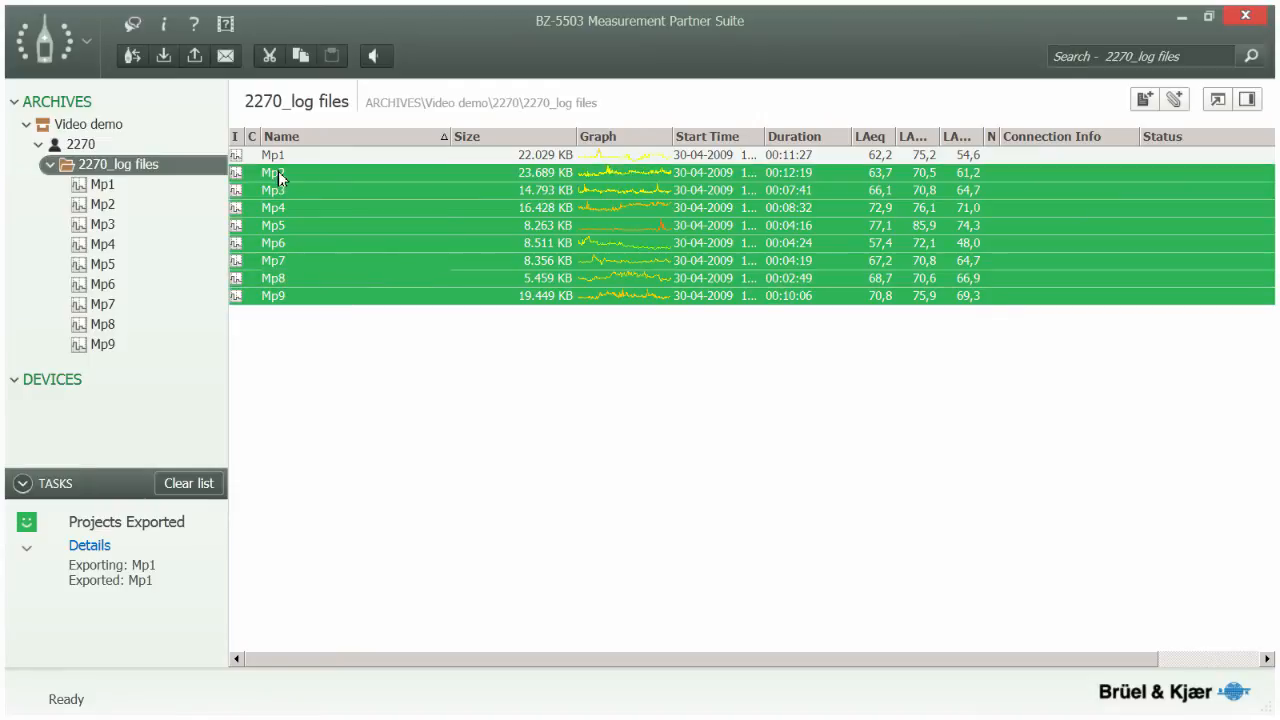
Set up an Excel export of the selected projects with the preselected setup and total spectra data, one separate file per project
click(195, 57)
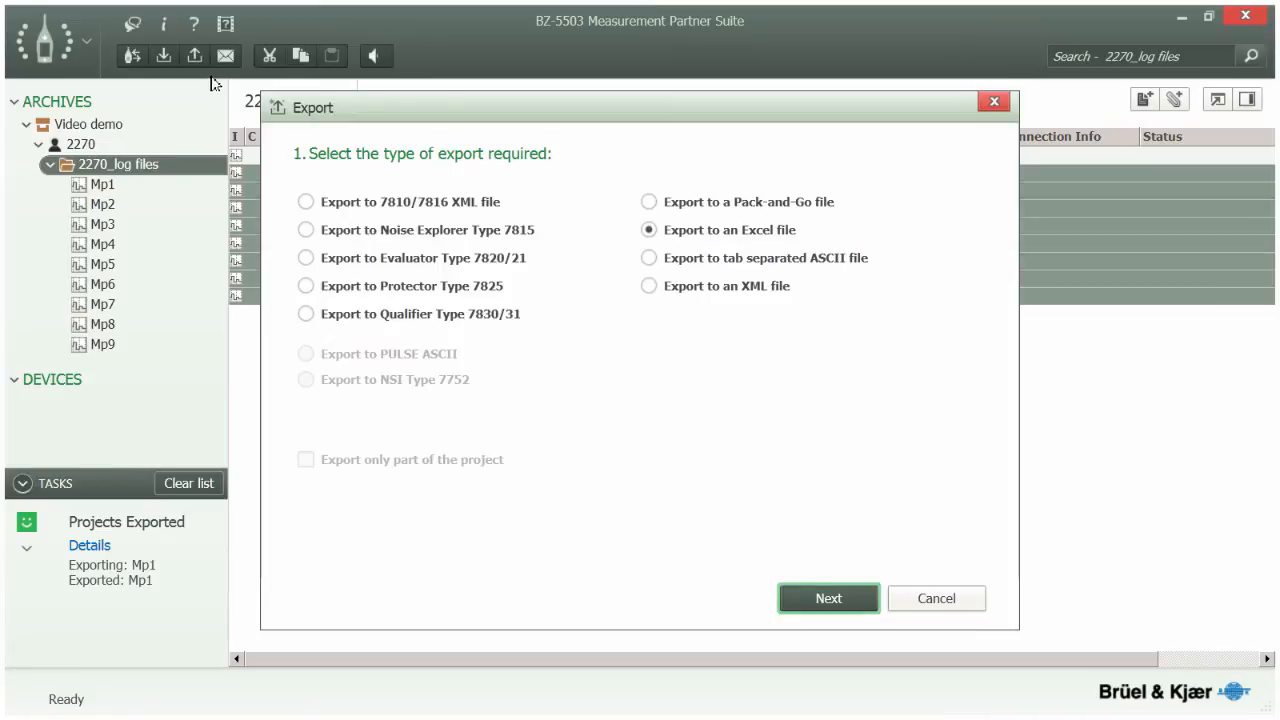
click(829, 600)
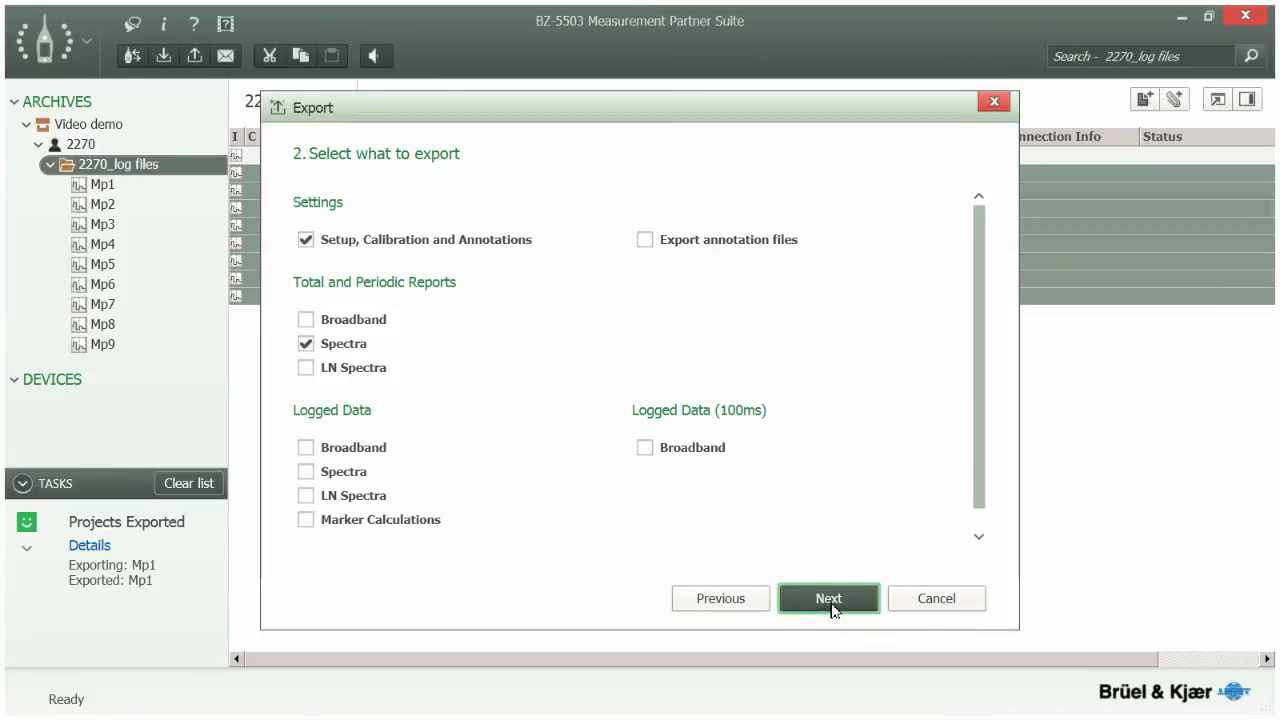
click(832, 604)
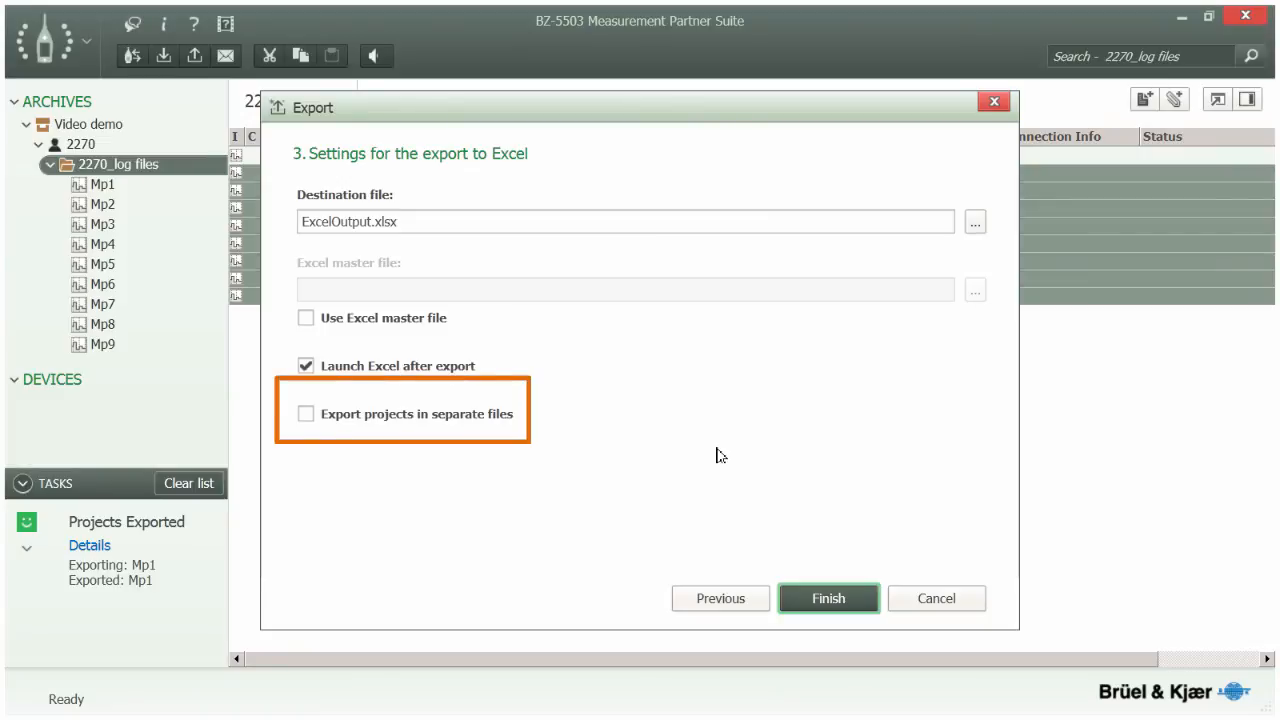
click(307, 418)
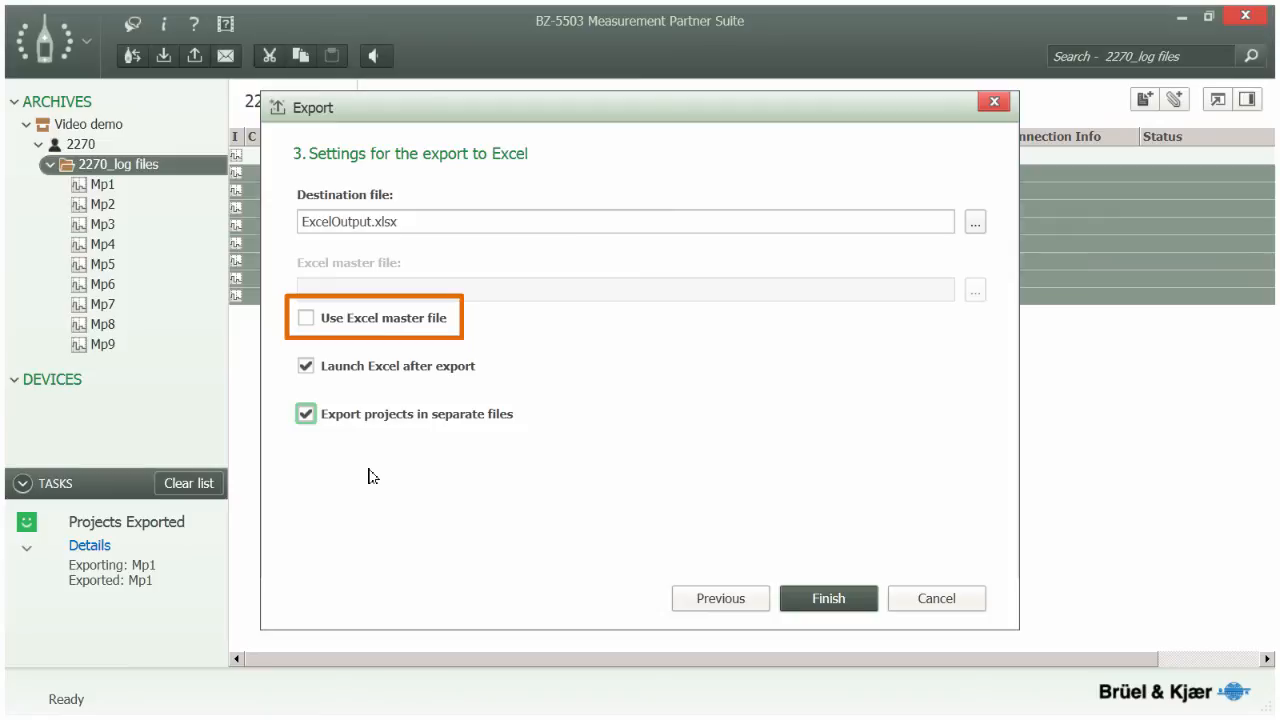
Use logging MASTER from the Desktop as the Excel master file and run the export
click(311, 324)
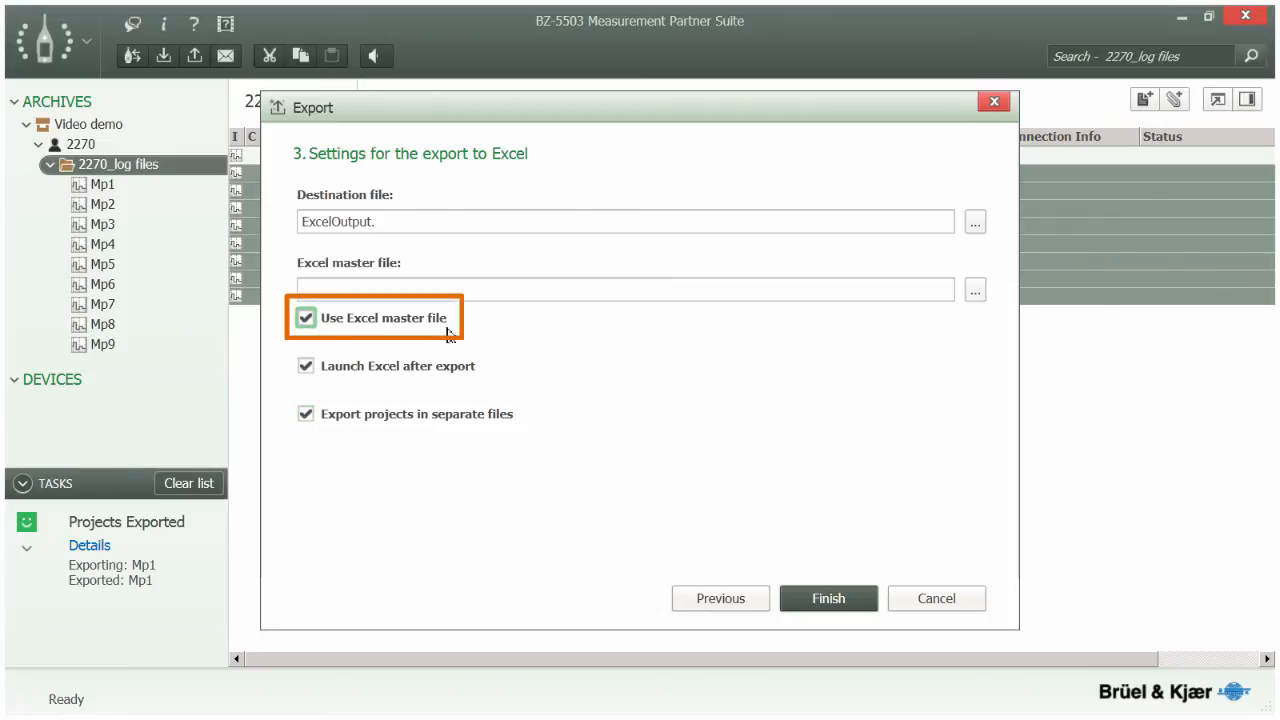
click(975, 290)
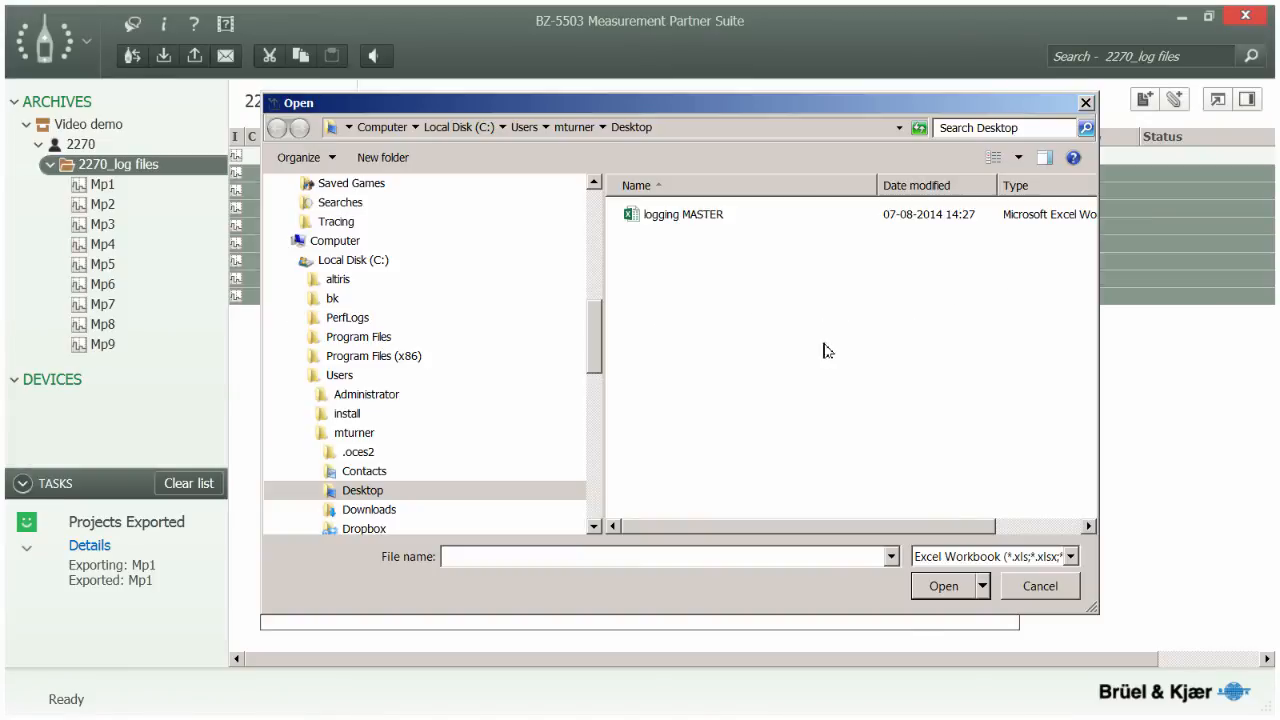
click(680, 224)
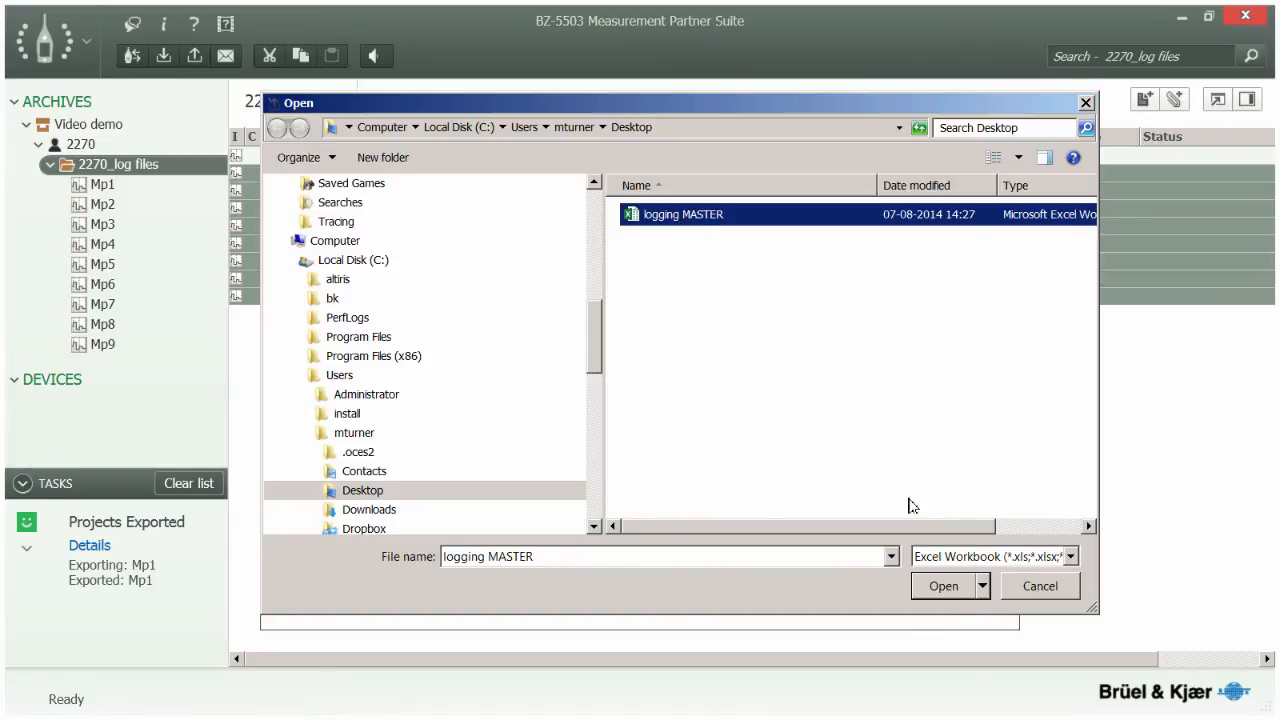
click(944, 587)
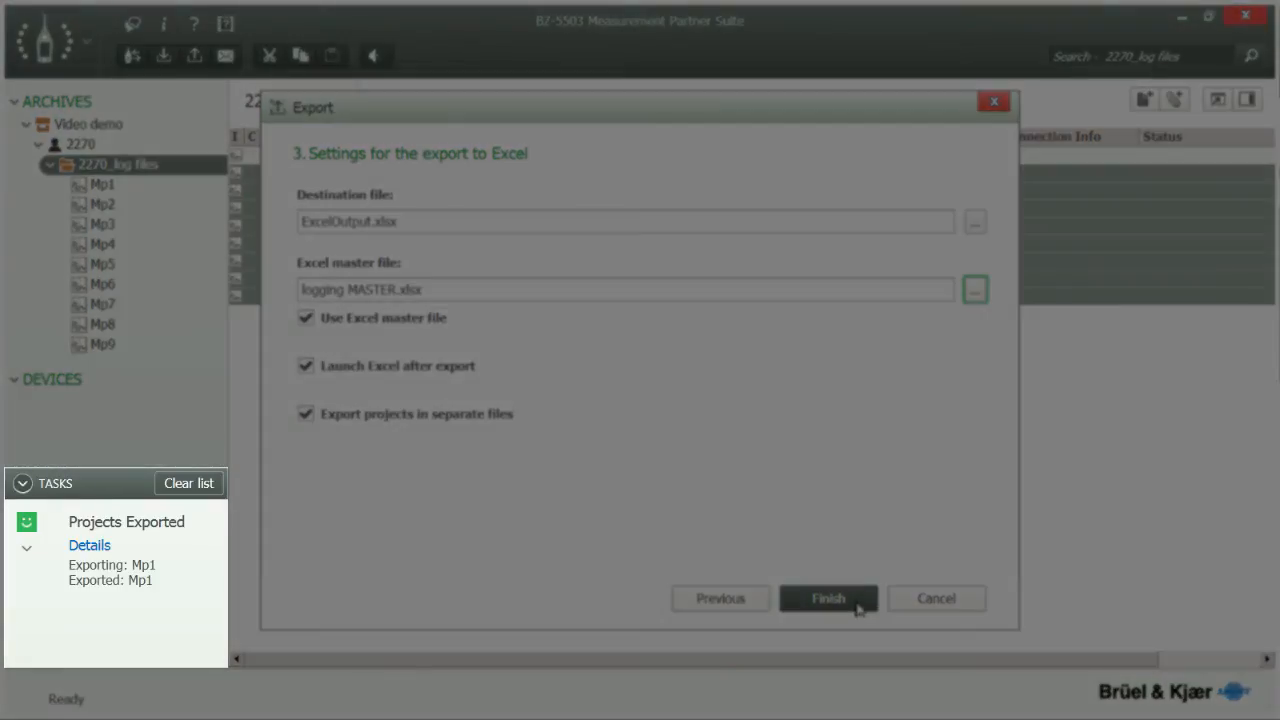
click(856, 605)
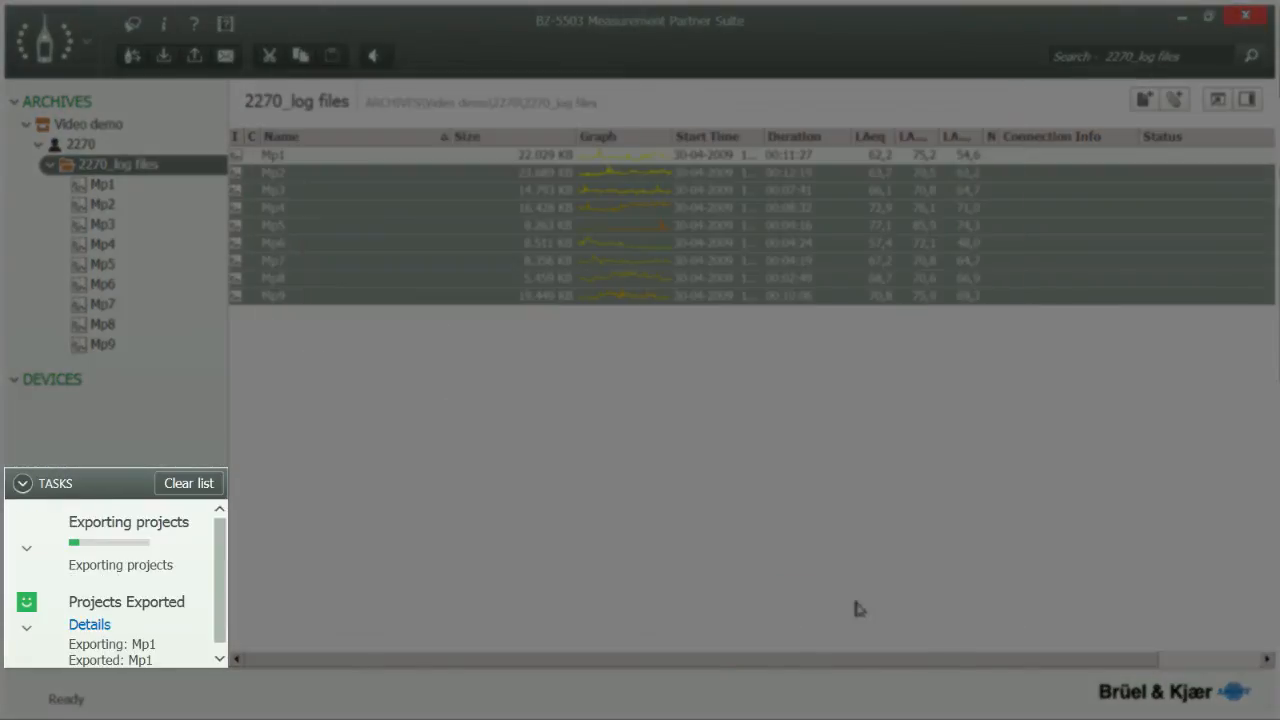